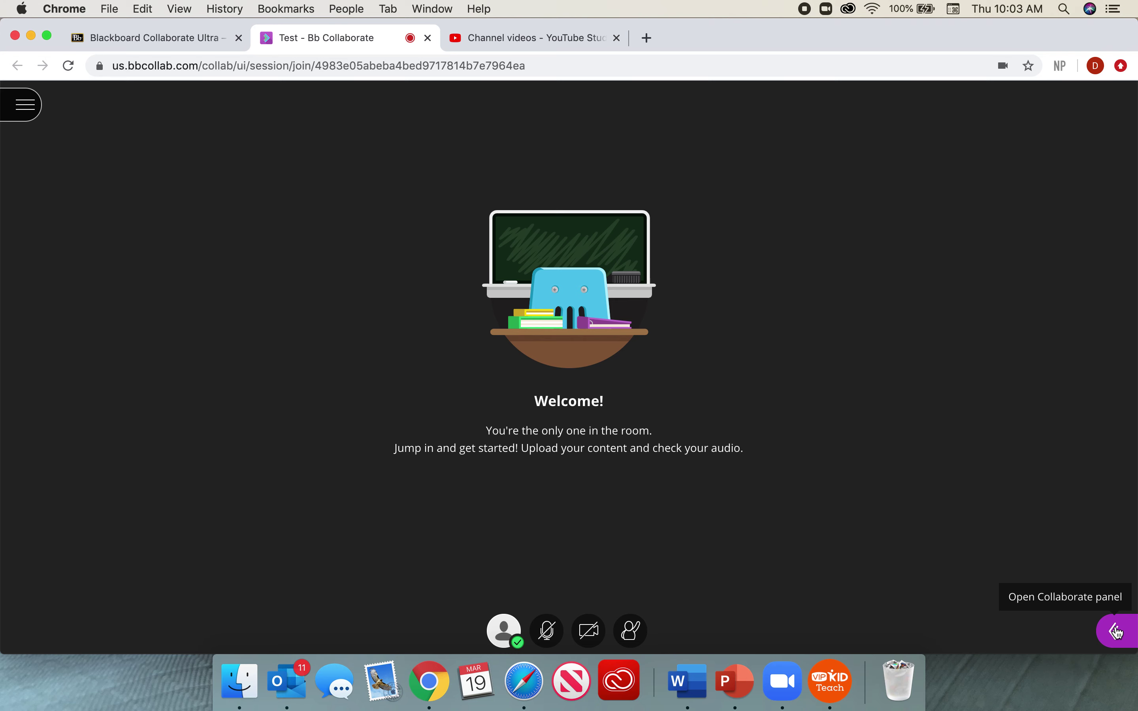
Step: Open the Collaborate panel and view the Everyone chat and the attendee list
left_click(1117, 632)
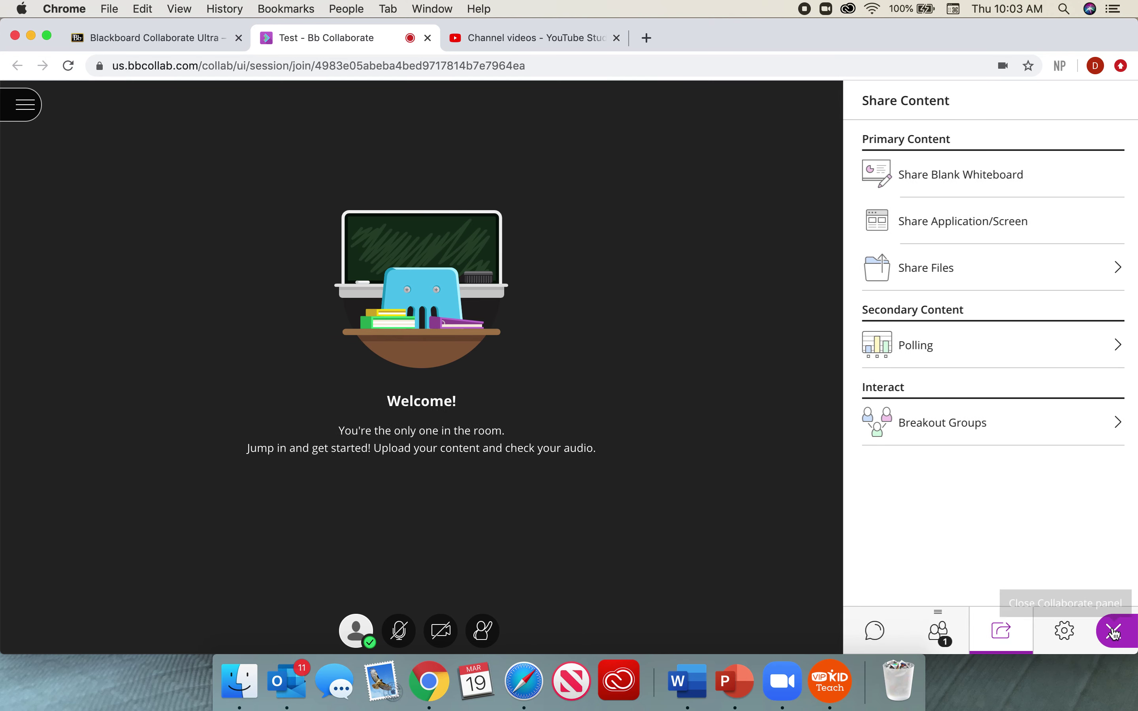
left_click(869, 632)
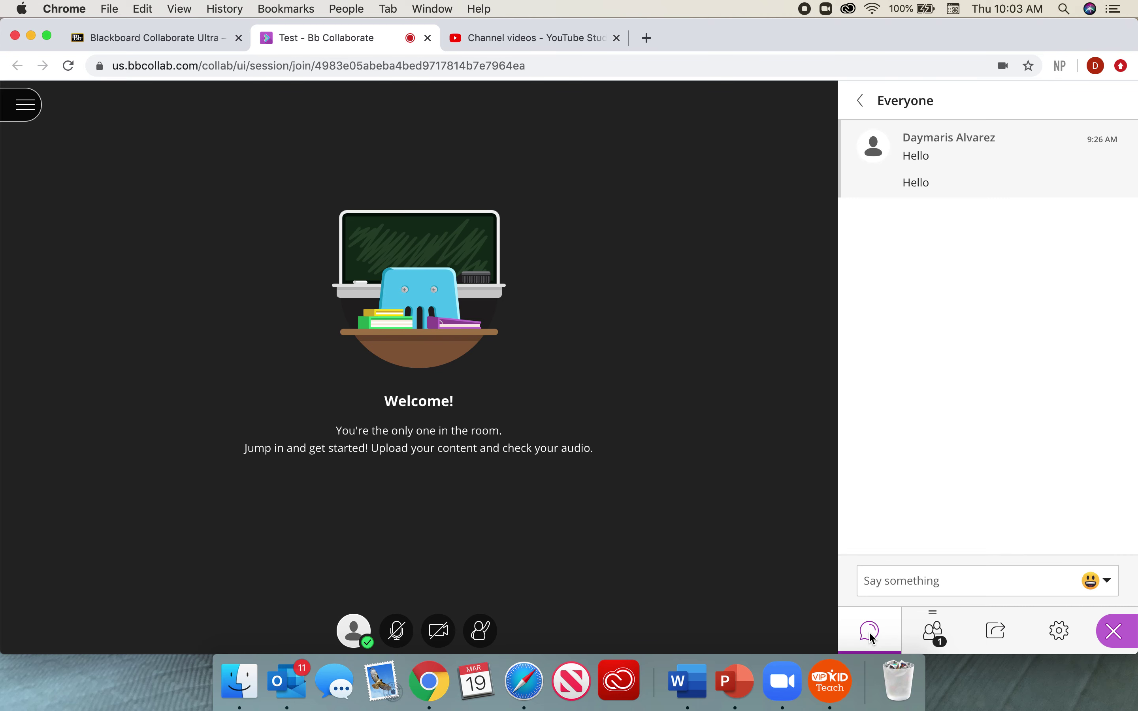
left_click(936, 636)
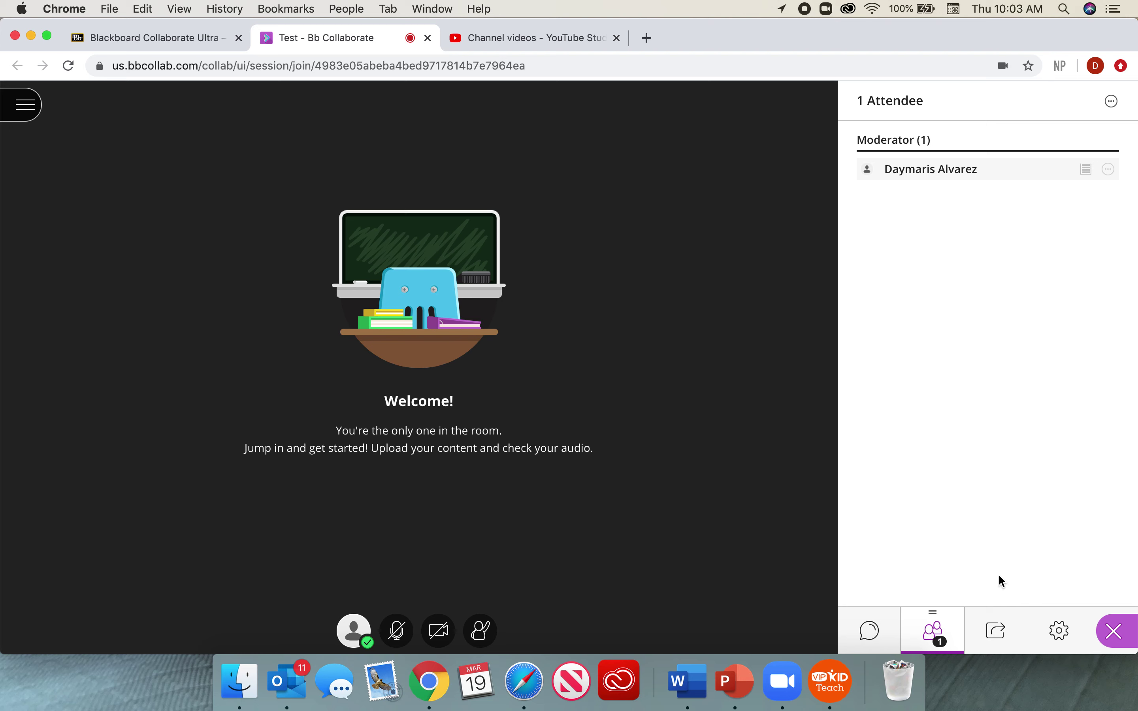
Step: Share a blank whiteboard in the session and activate its pointer tool
left_click(997, 625)
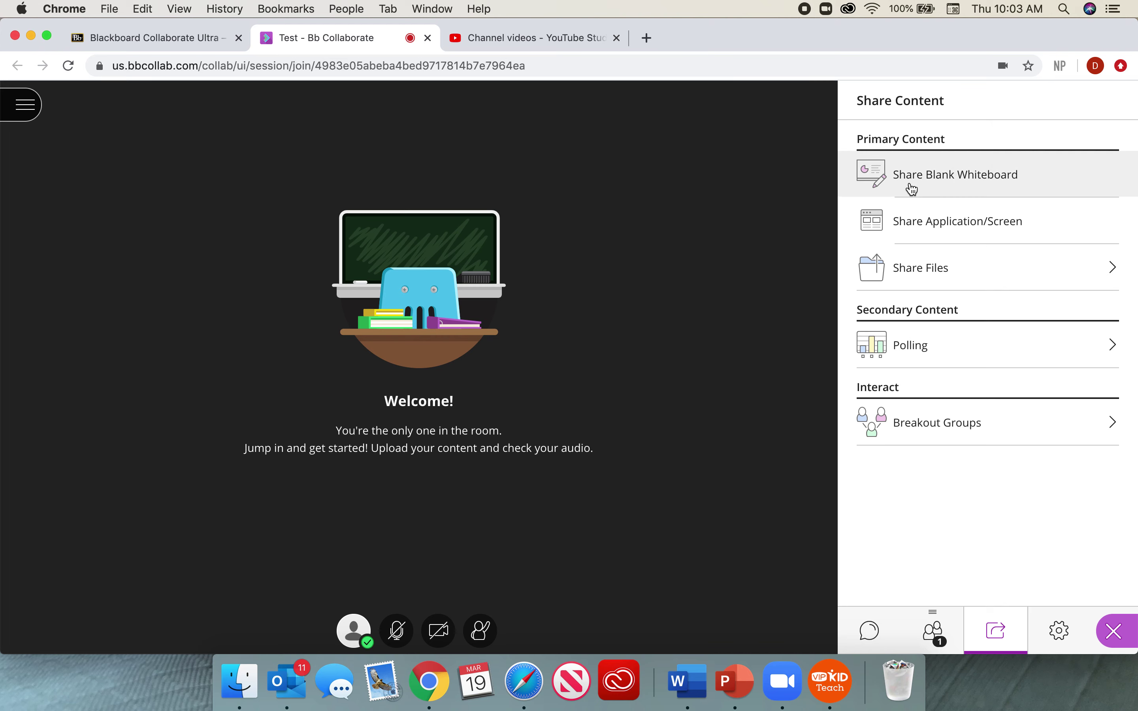
left_click(992, 189)
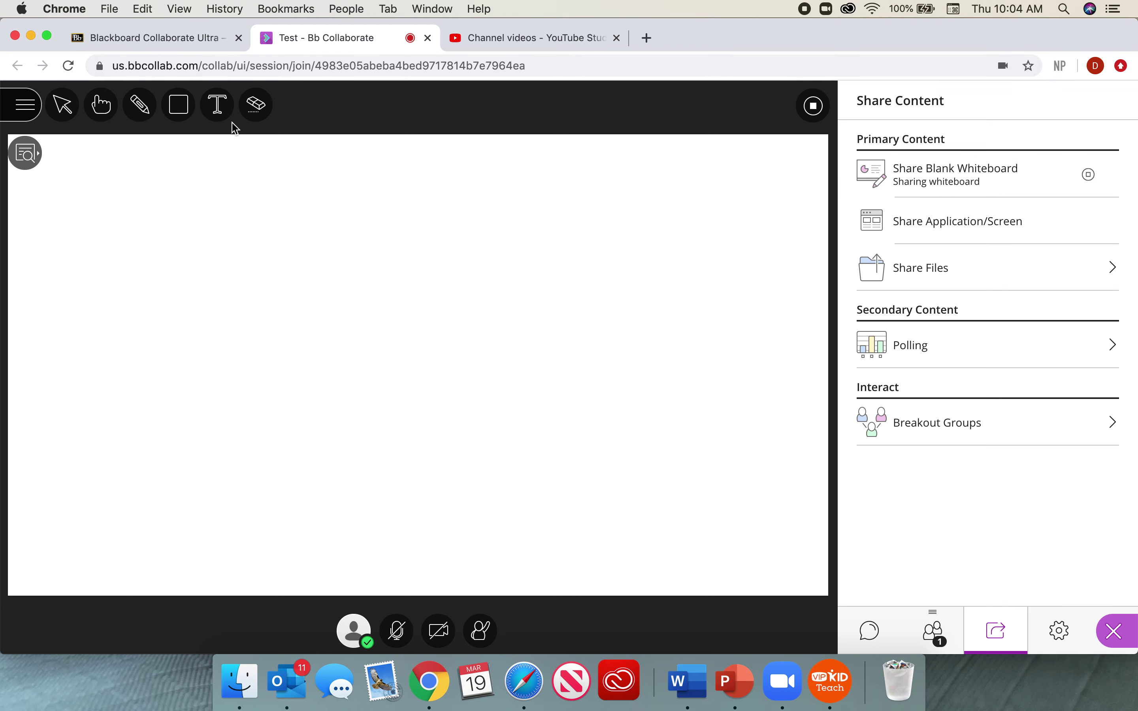
left_click(102, 105)
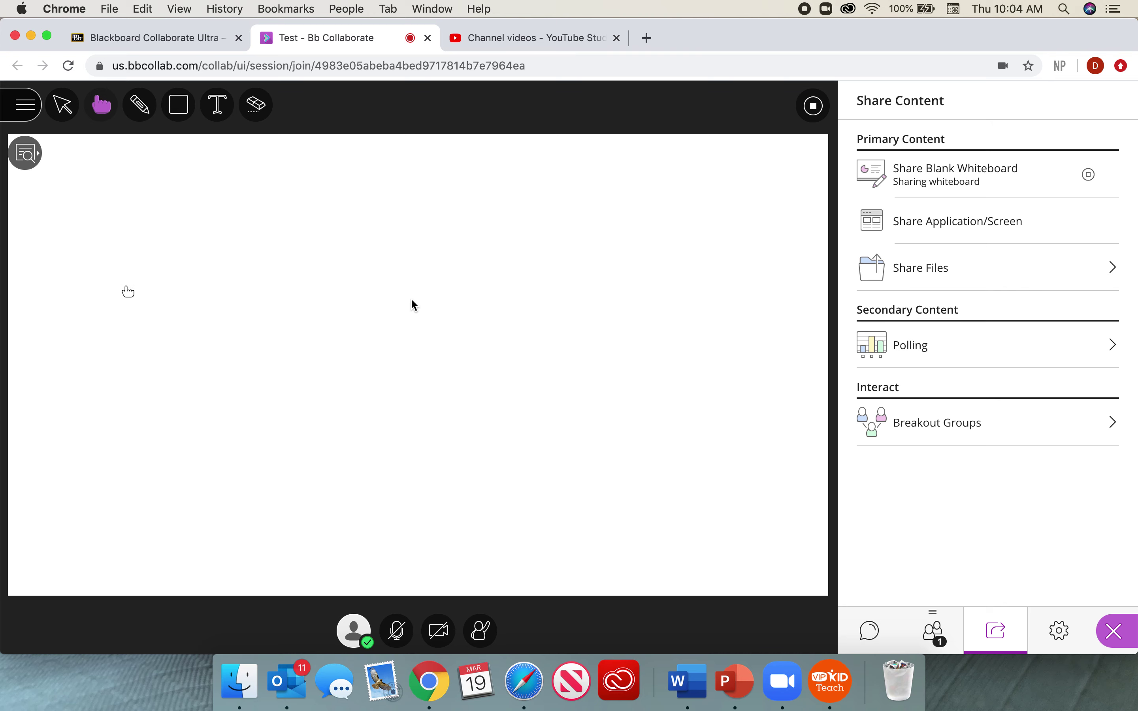
Step: Draw a looping freehand curve and a long horizontal line below it on the whiteboard with the pencil
left_click(139, 104)
mouse_move(161, 245)
left_mouse_down()
mouse_move(227, 246)
mouse_move(154, 360)
left_mouse_up()
left_click_drag(304, 372, 566, 357)
Step: Add the text "Hello" above the freehand drawing, then clear the whiteboard
left_click(218, 106)
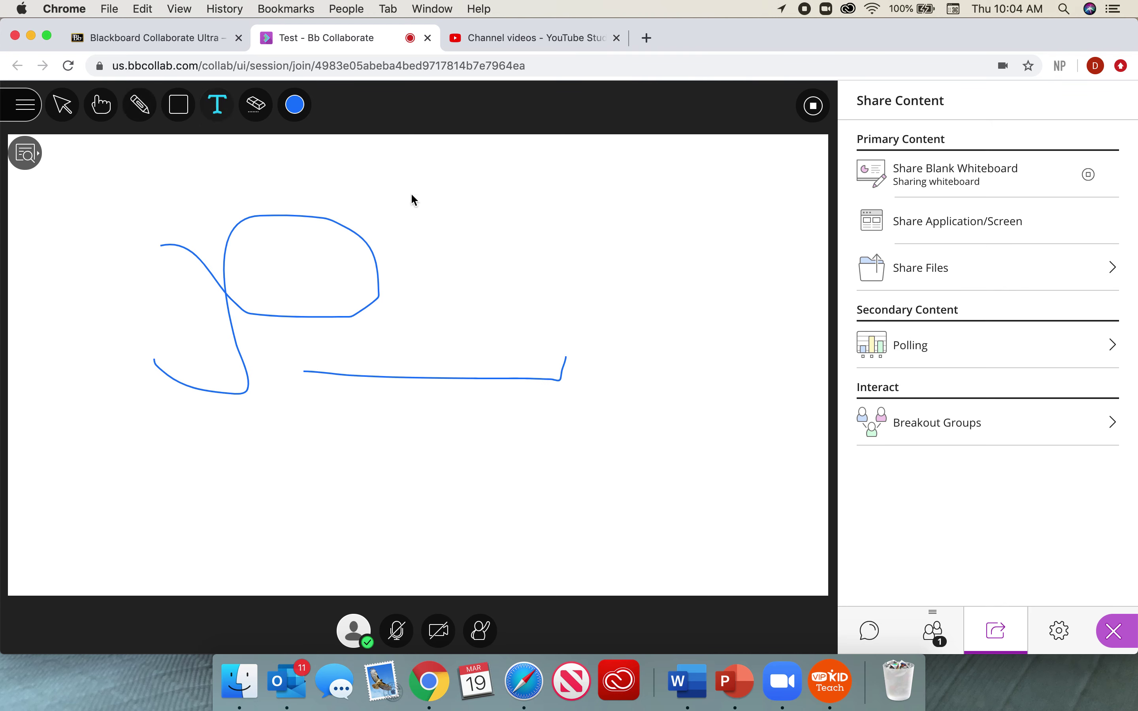
left_click(422, 170)
type("Hello")
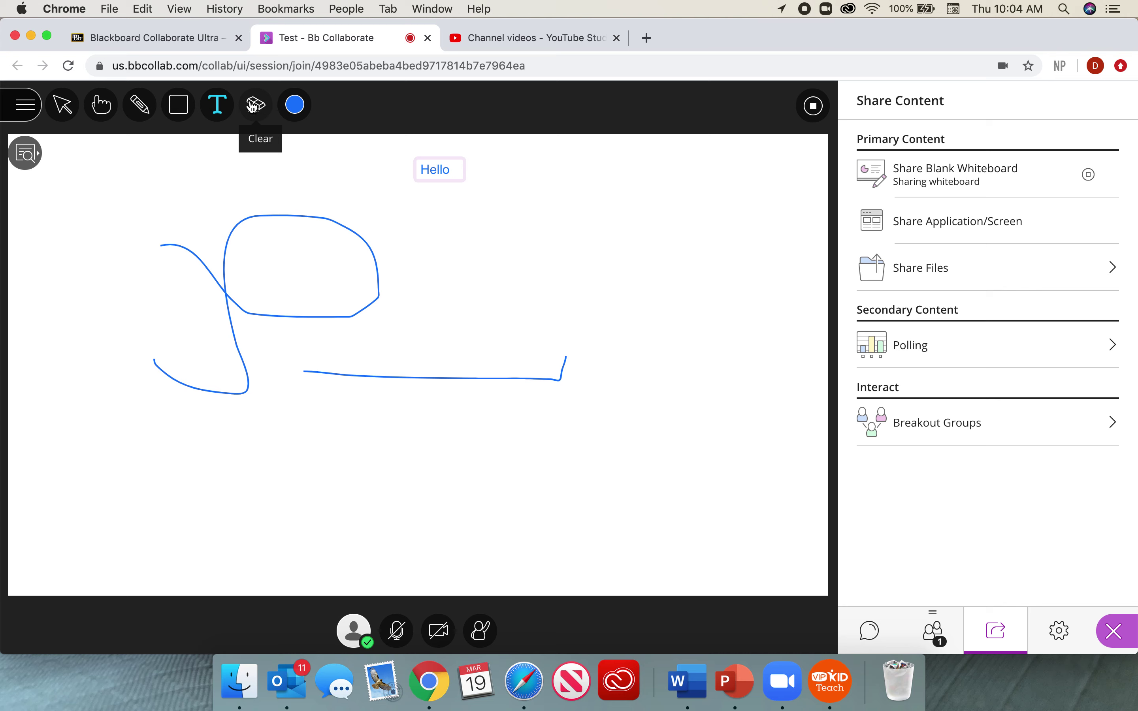
left_click(253, 106)
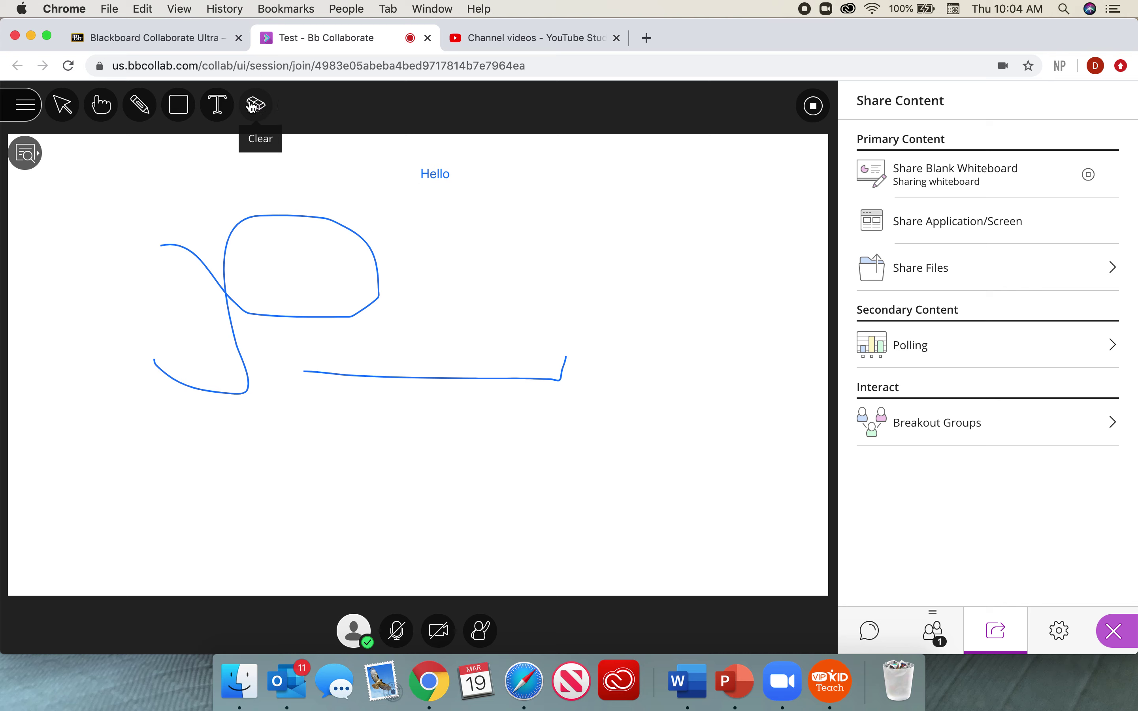
left_click(252, 105)
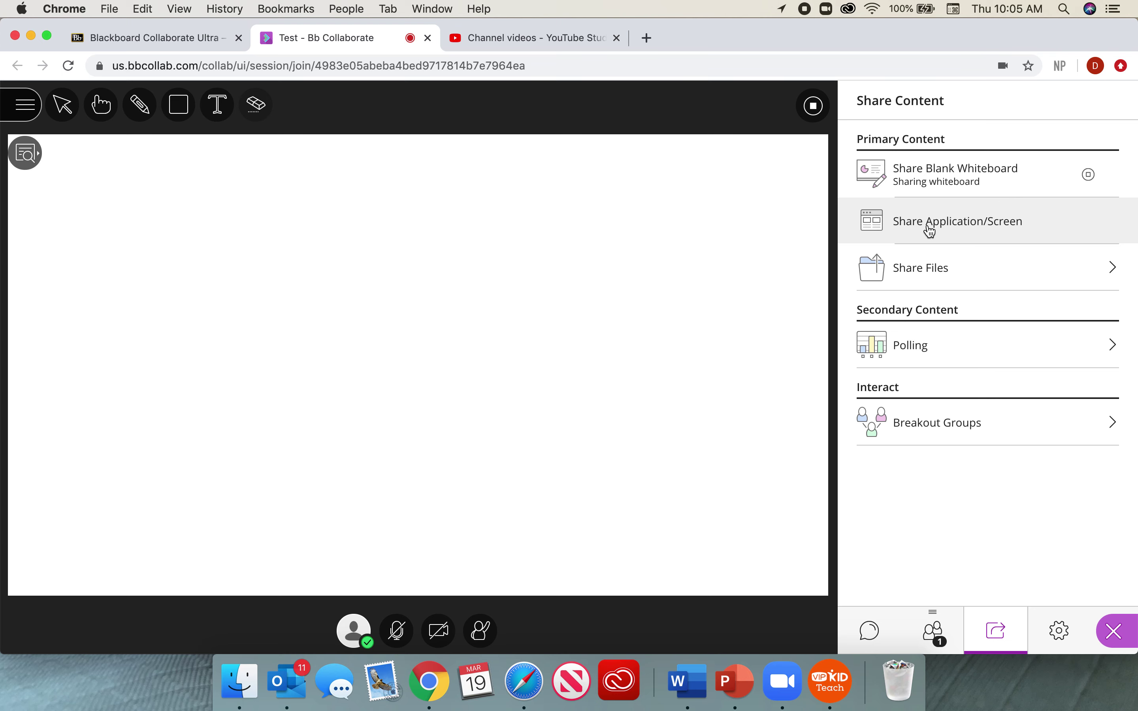
Step: Share the entire Screen 2 with the session and stop the sharing again
left_click(931, 230)
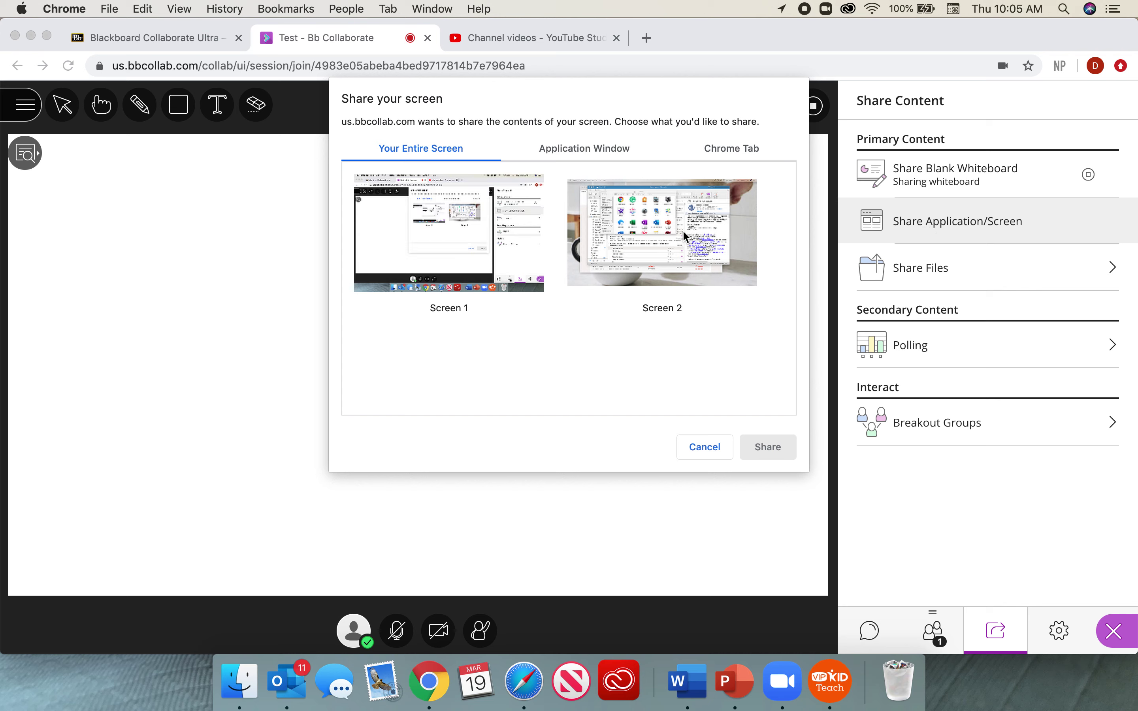
left_click(663, 244)
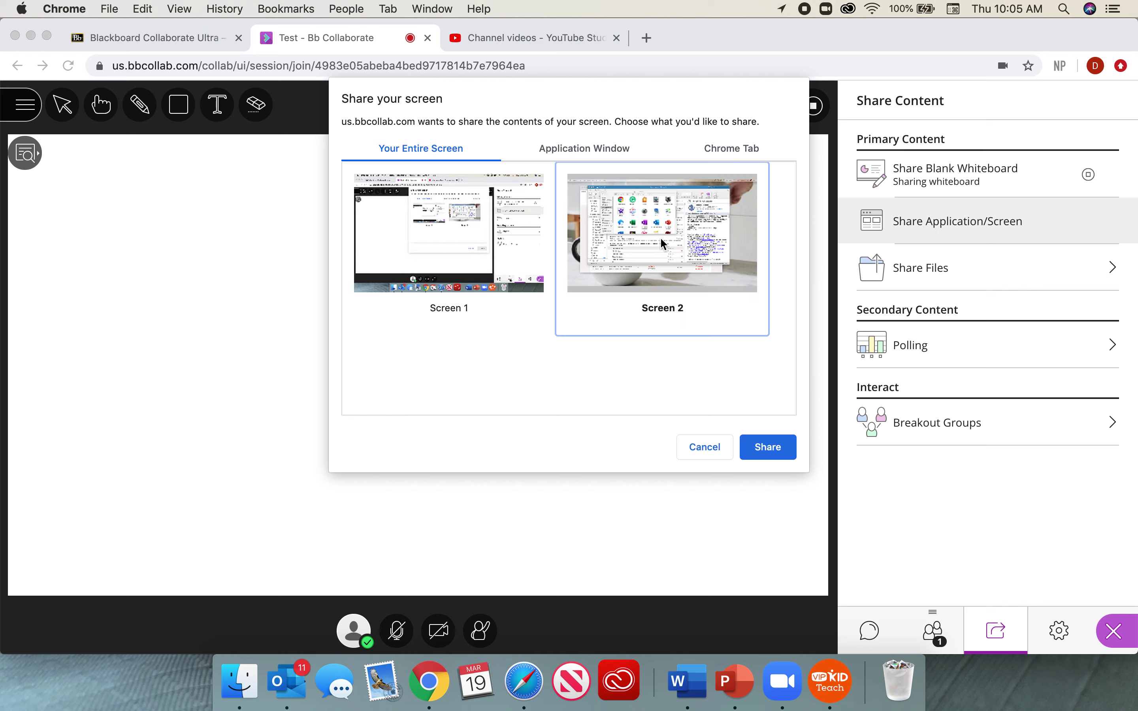
left_click(785, 451)
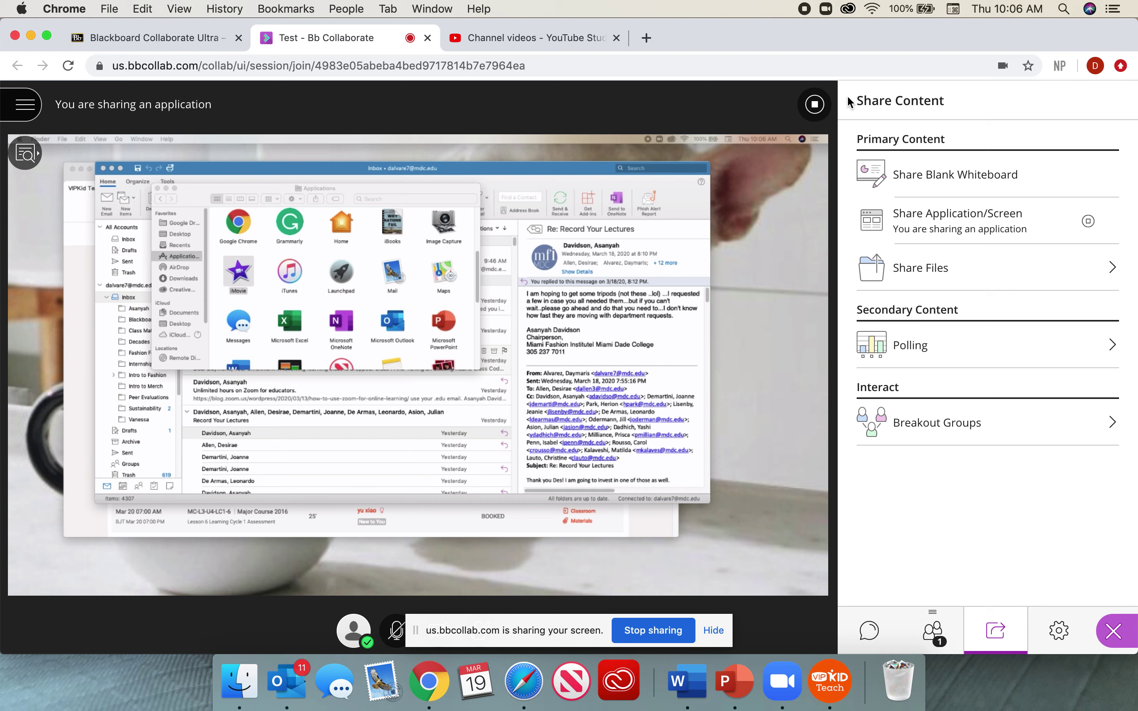
left_click(815, 104)
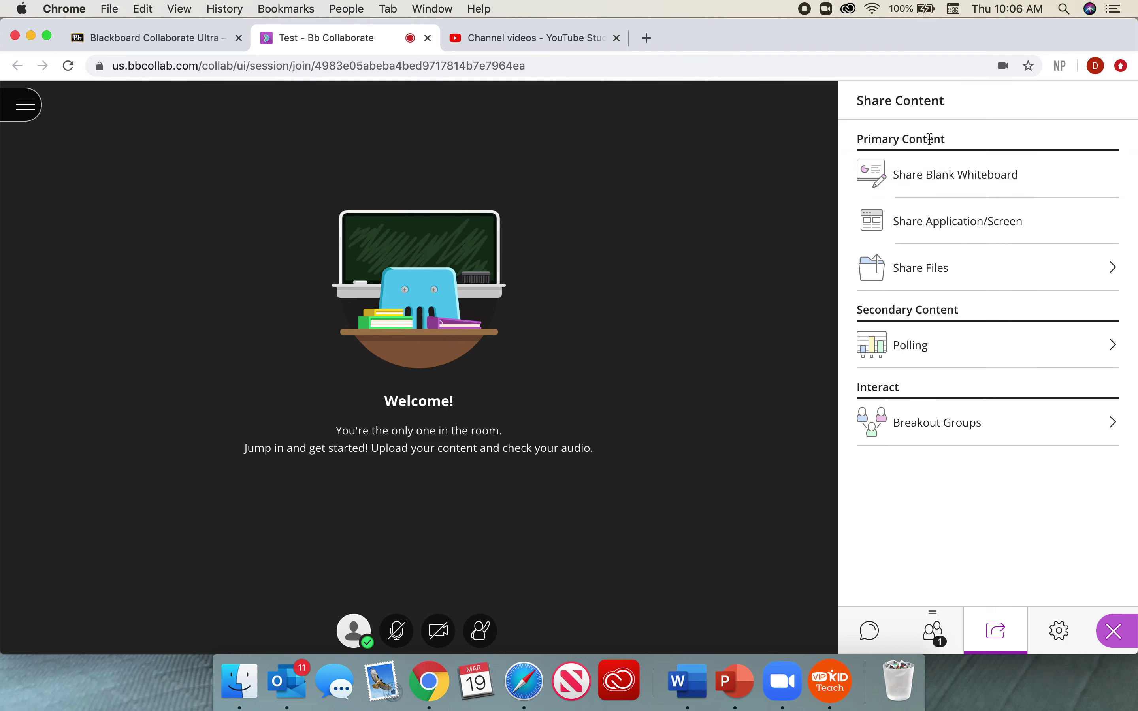
Step: Start uploading Color.pptx from the Desktop to the session's shared files and return to the Share Content options
left_click(908, 269)
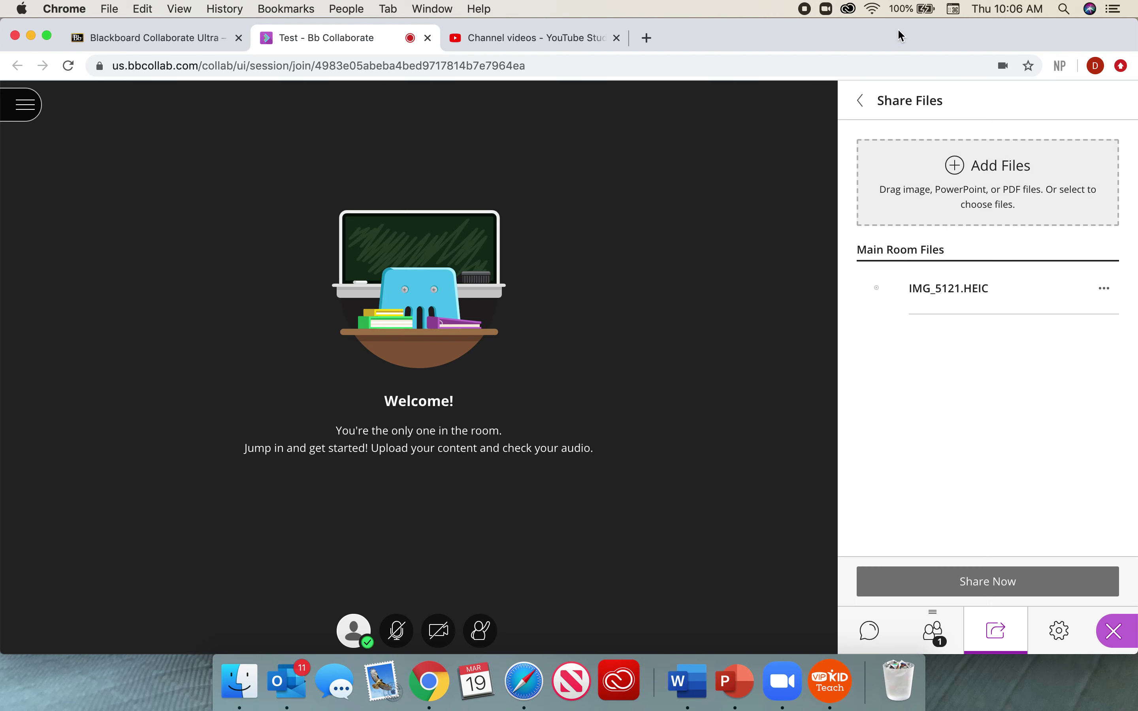
left_click(963, 175)
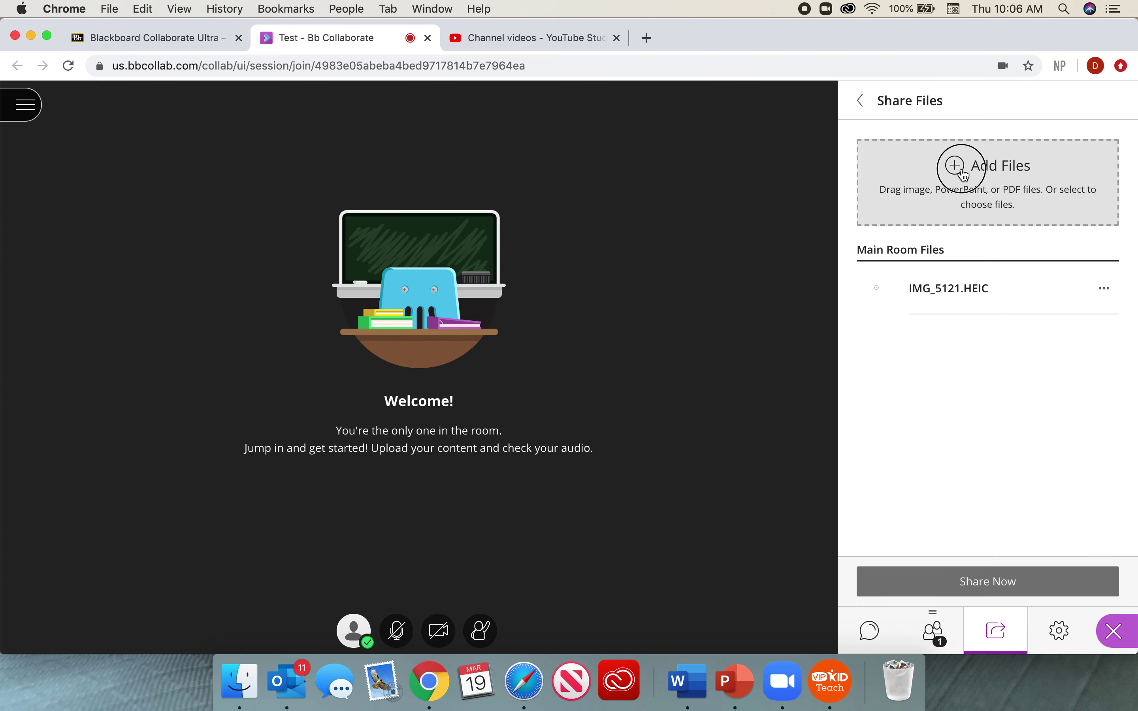
scroll(670, 330, "down", 5)
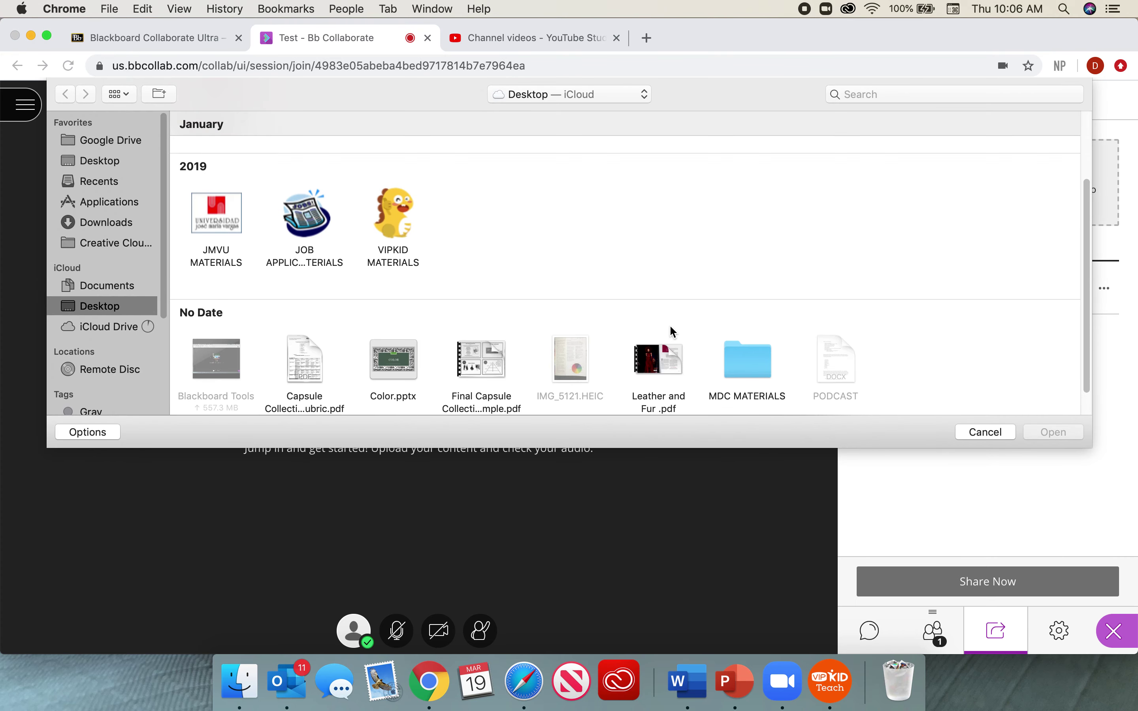
left_click(418, 342)
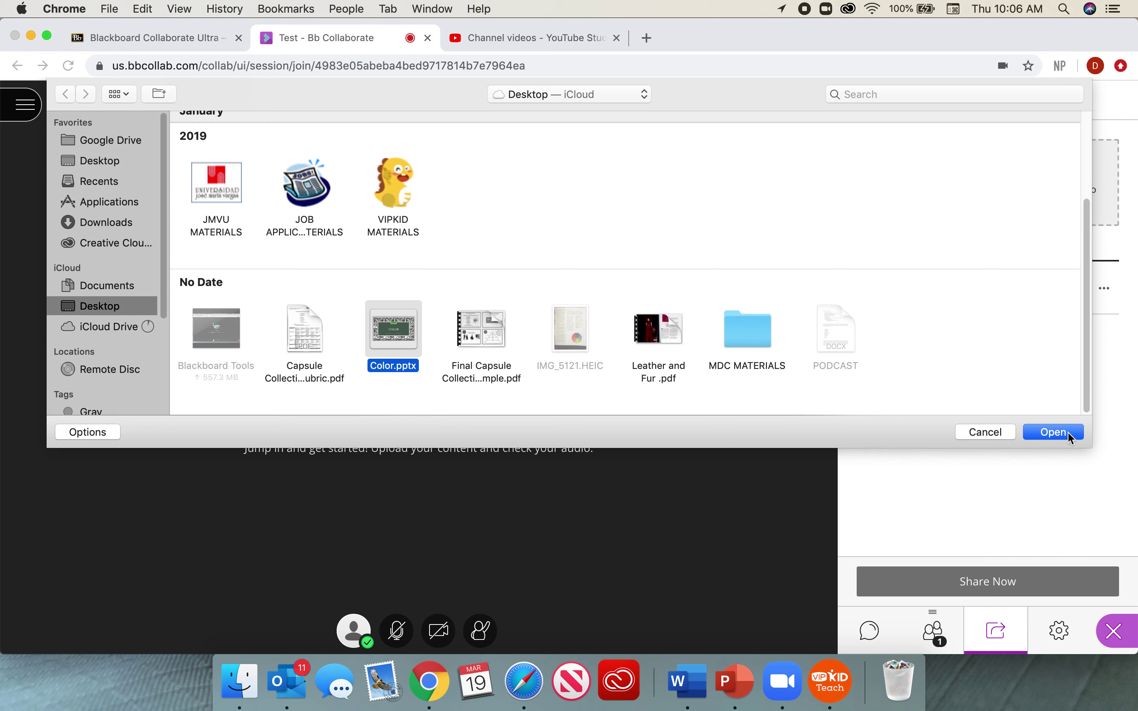
left_click(1070, 437)
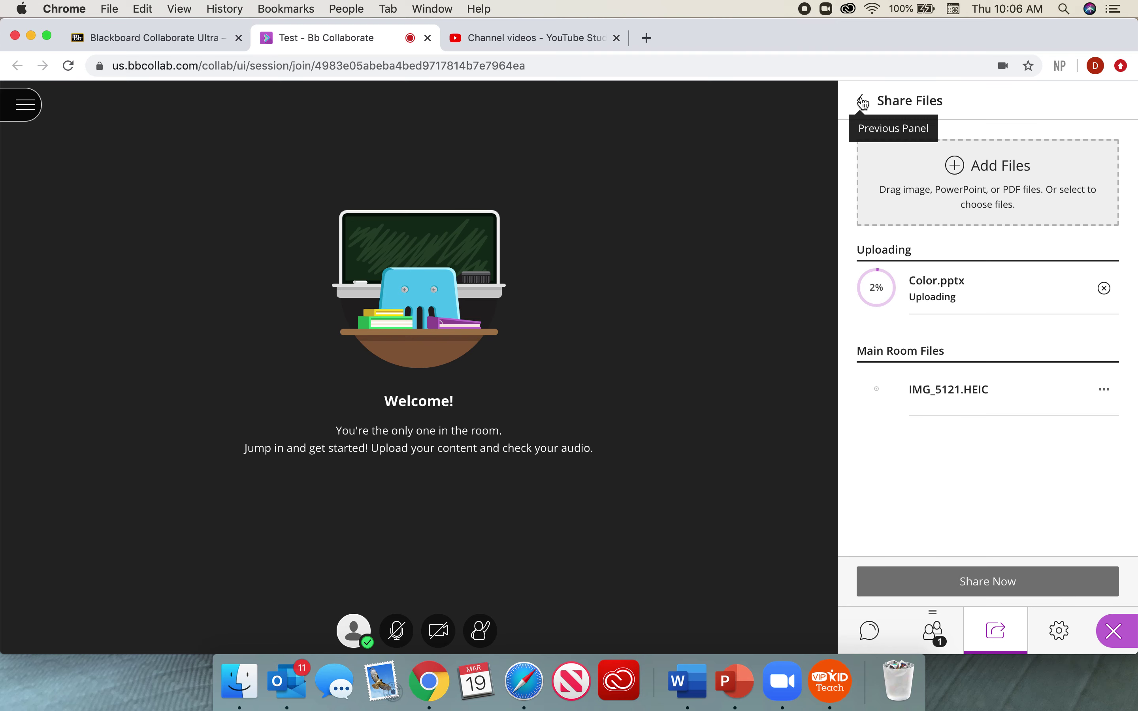
left_click(863, 102)
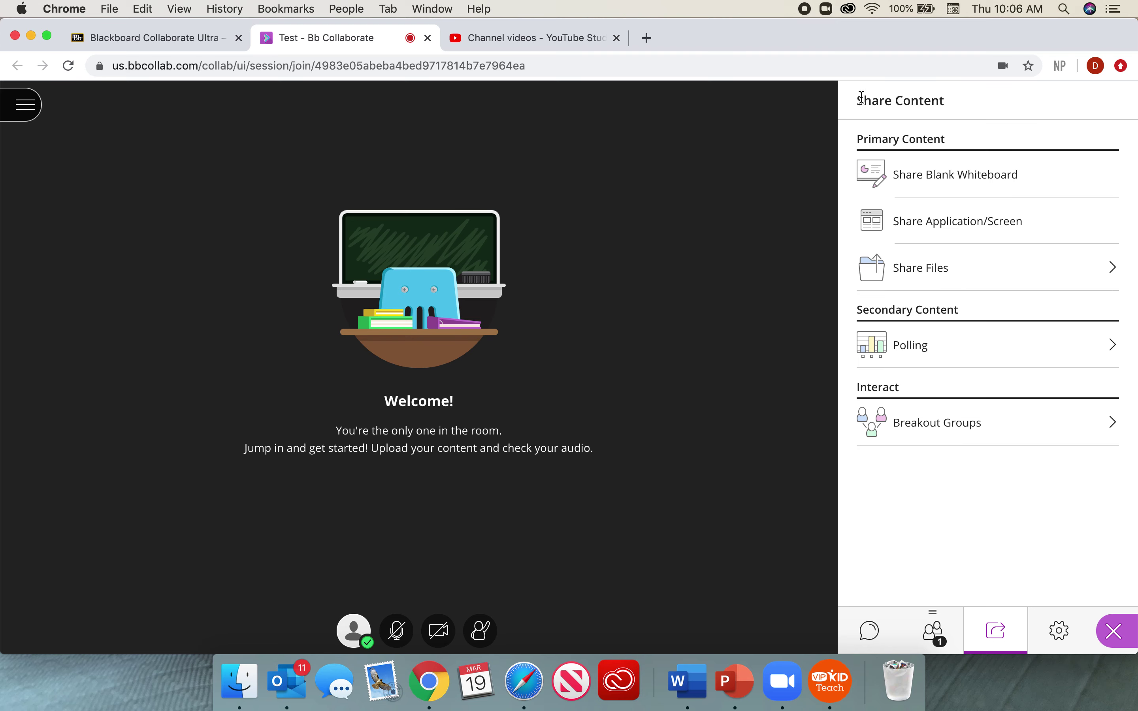
Step: Examine the Multiple Choice and Yes/No Choices poll setups without starting a poll
left_click(1099, 350)
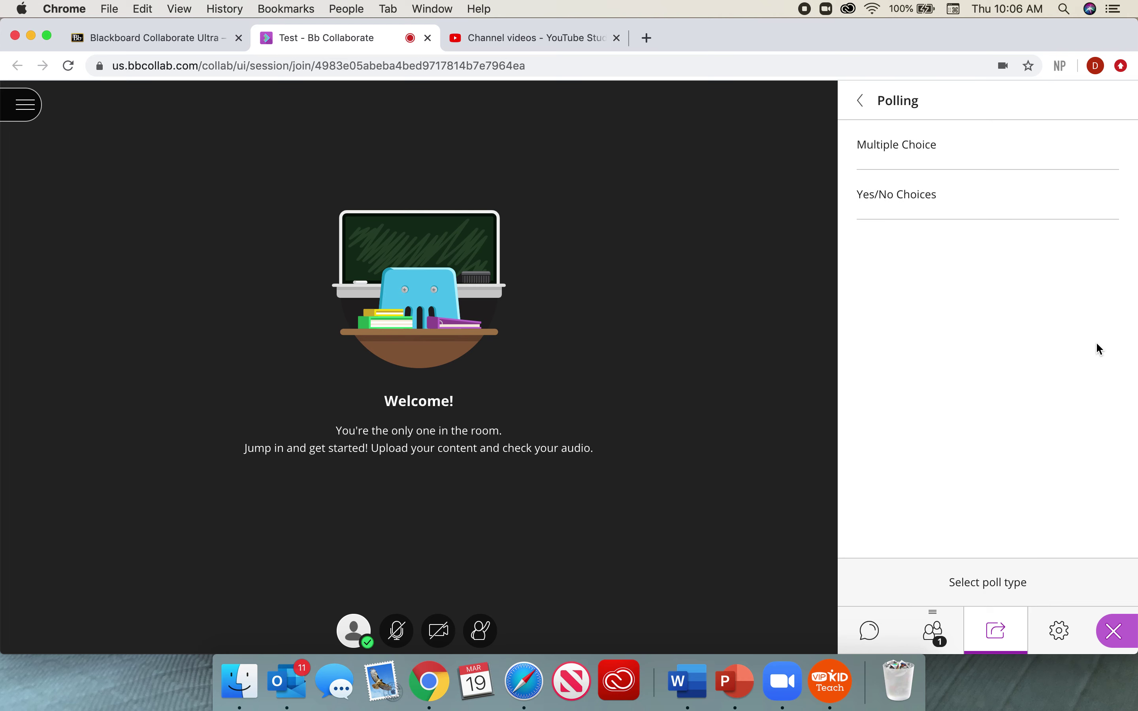
left_click(895, 146)
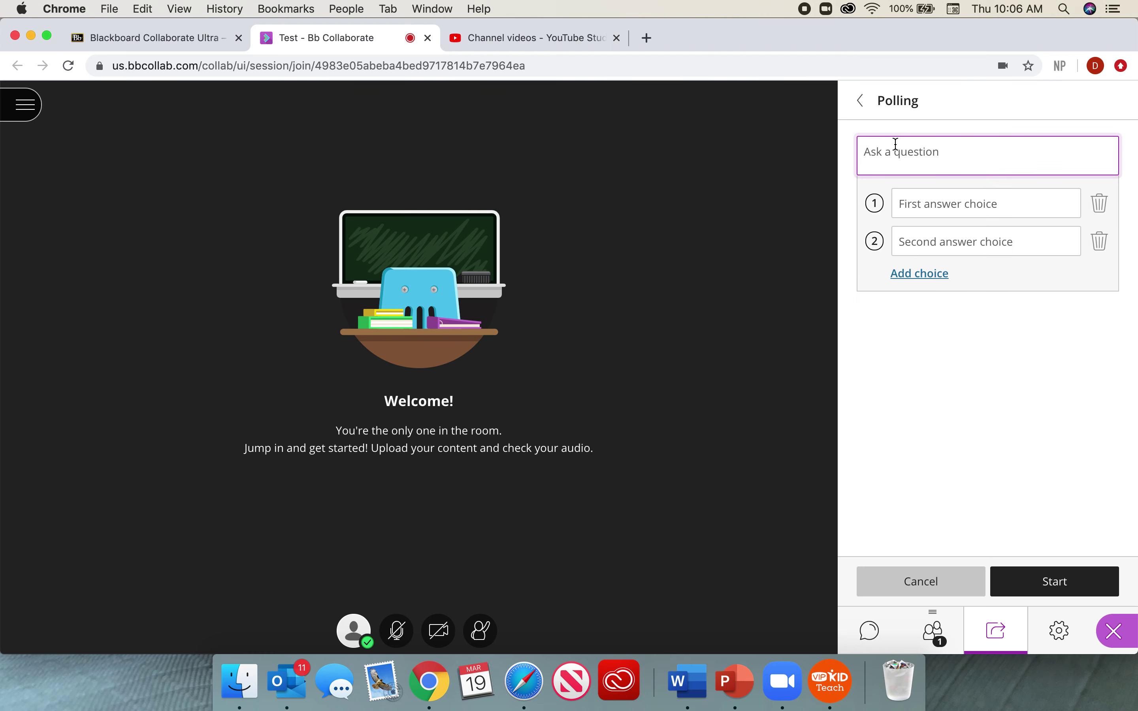
left_click(865, 102)
left_click(903, 197)
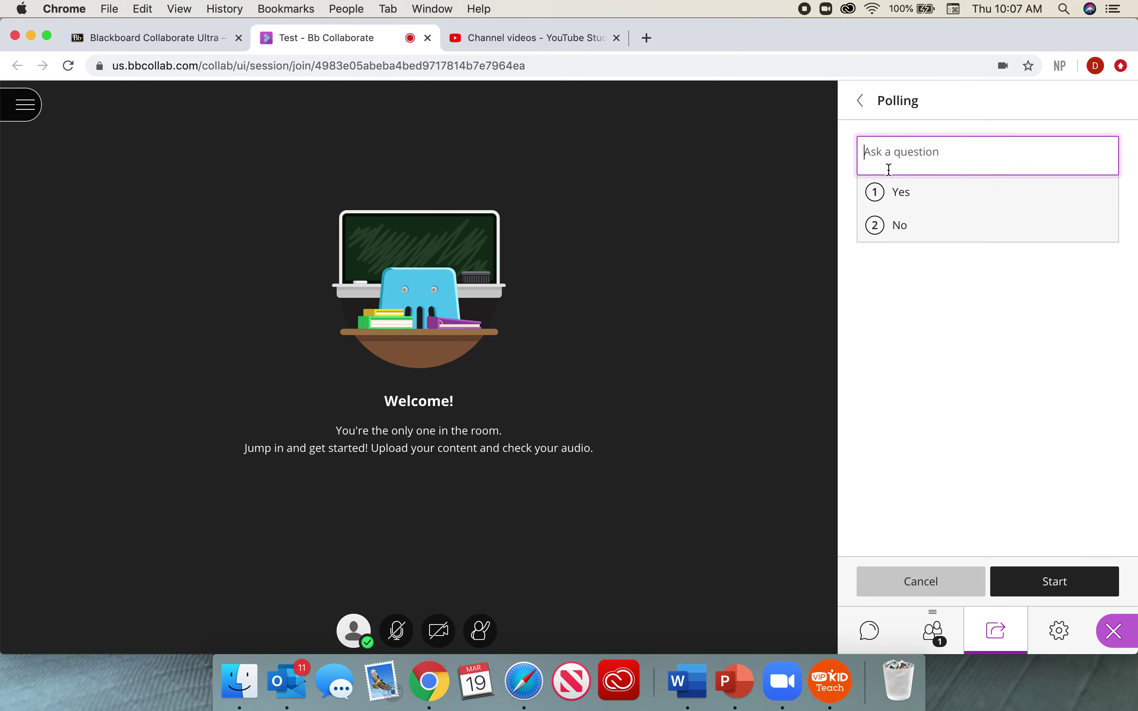
left_click(864, 103)
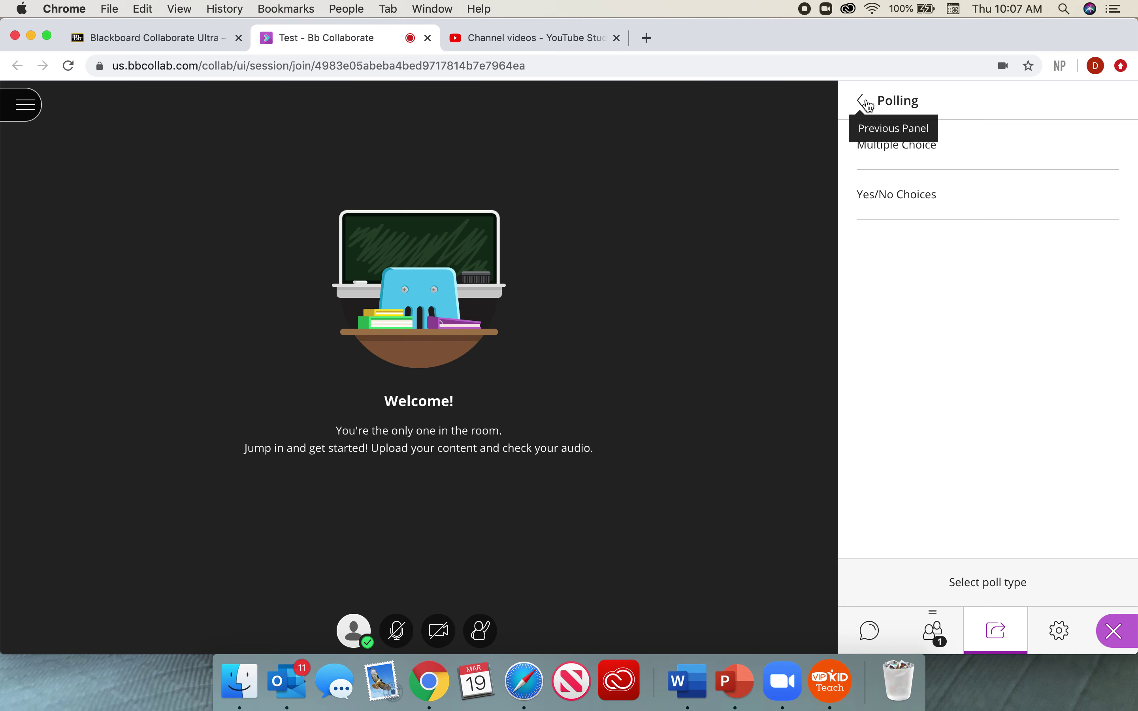
left_click(866, 102)
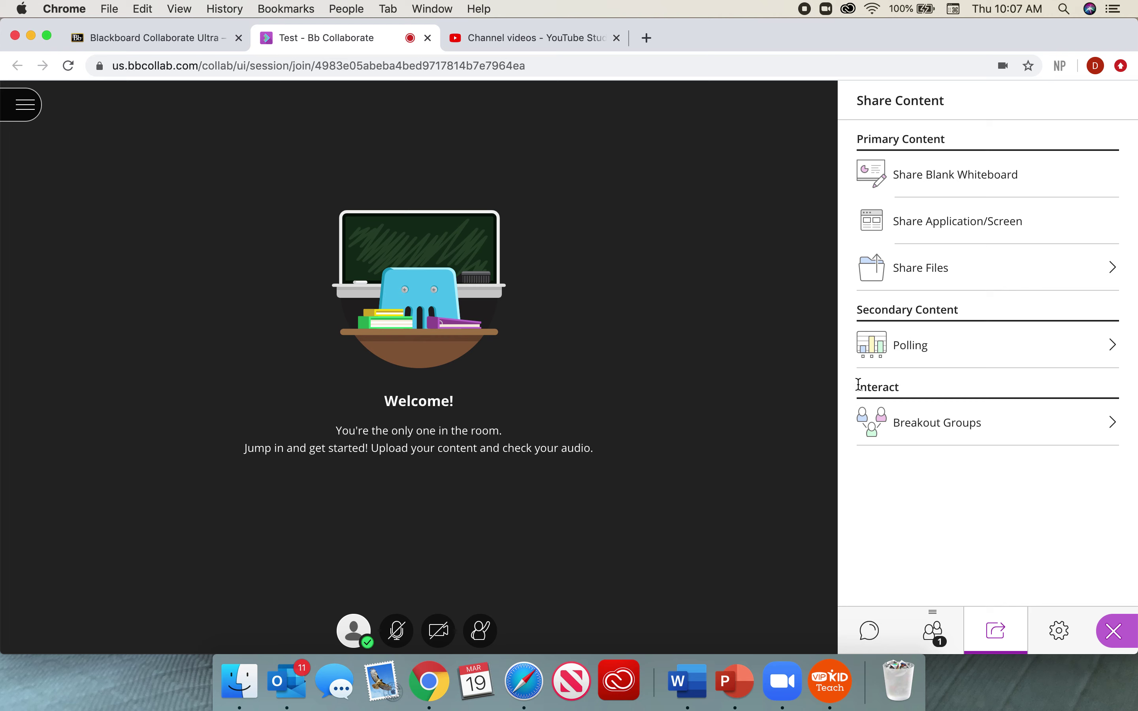
Step: Examine the Breakout Groups setup, including group assignment, attendee switching and the available groups, without starting them
left_click_drag(857, 386, 930, 391)
left_click(926, 385)
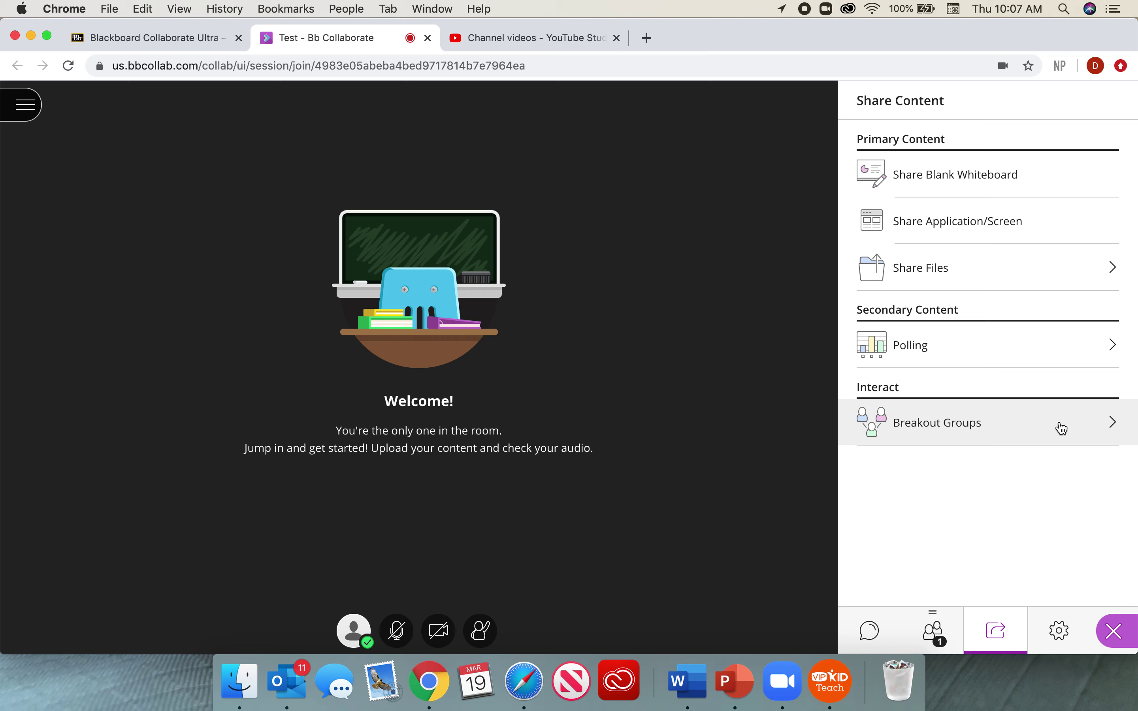
left_click(953, 437)
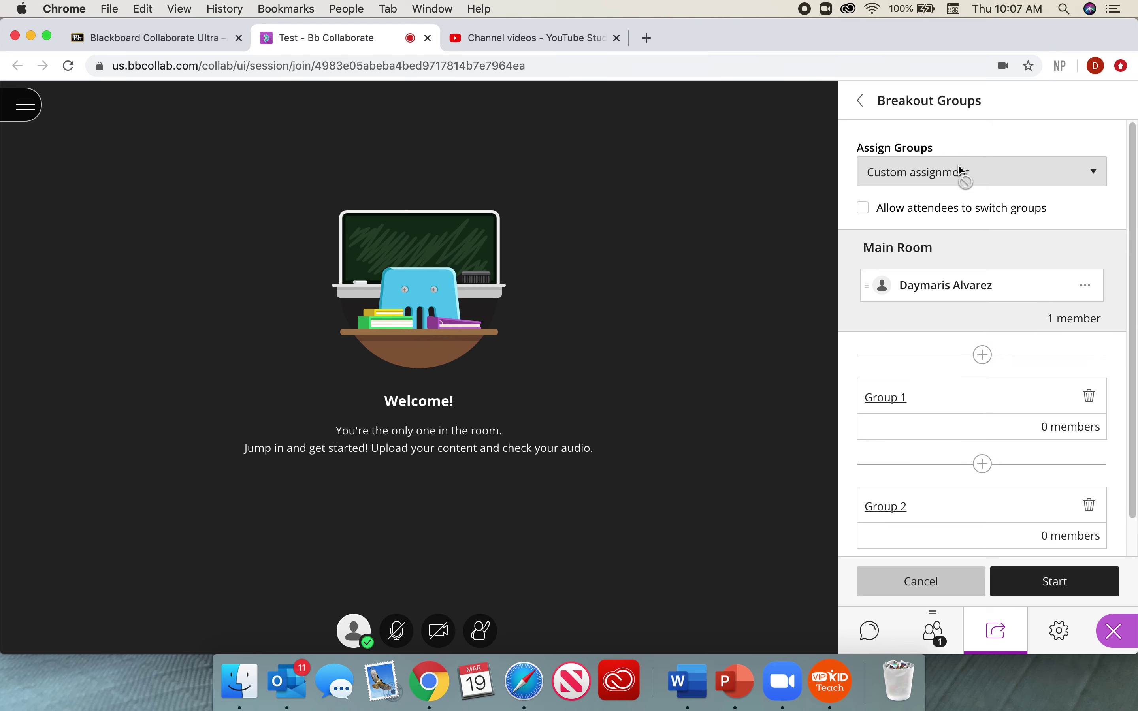
scroll(1074, 317, "down", 2)
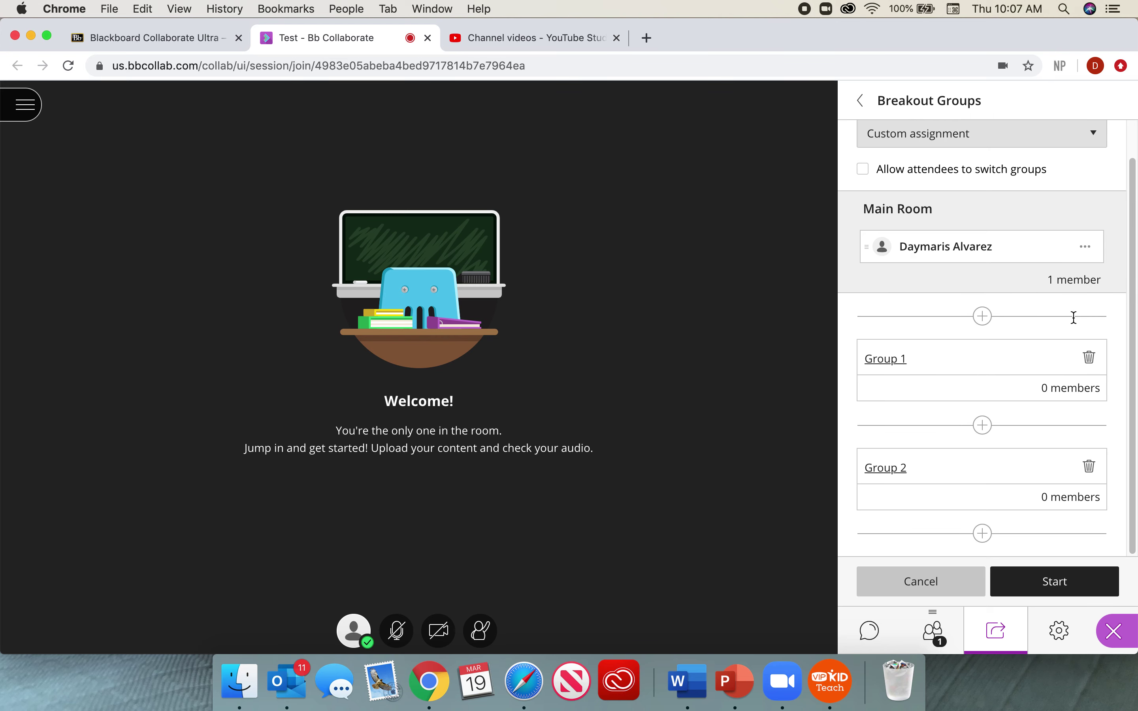
scroll(1074, 318, "up", 2)
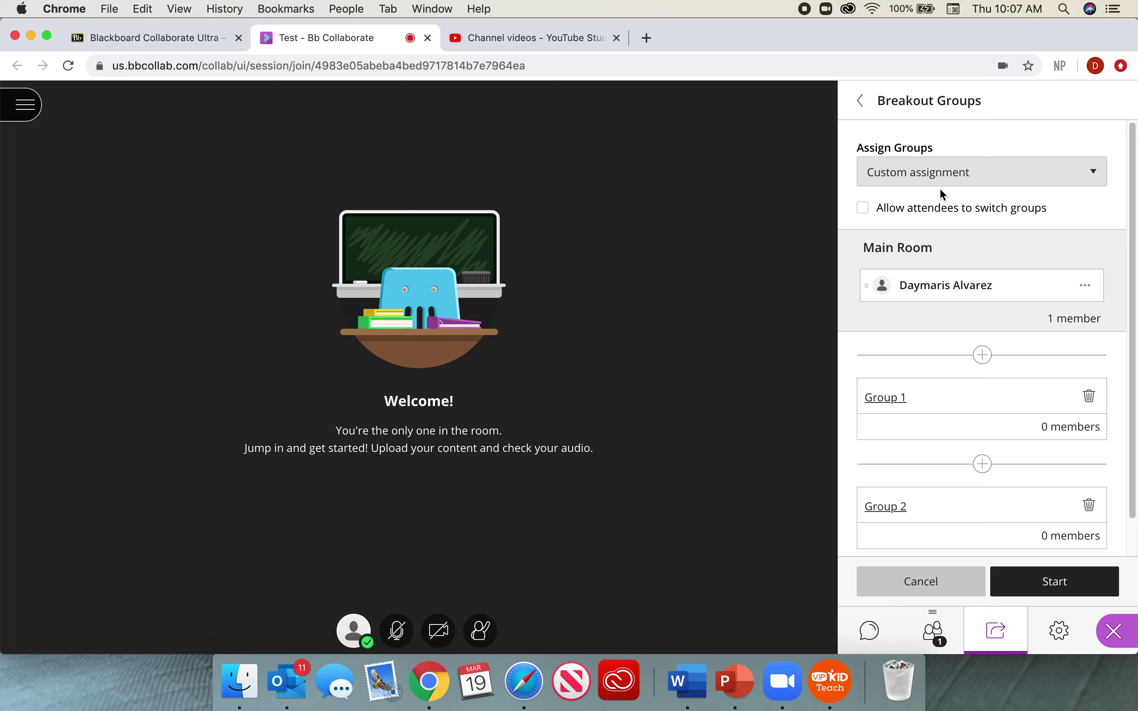
left_click(863, 102)
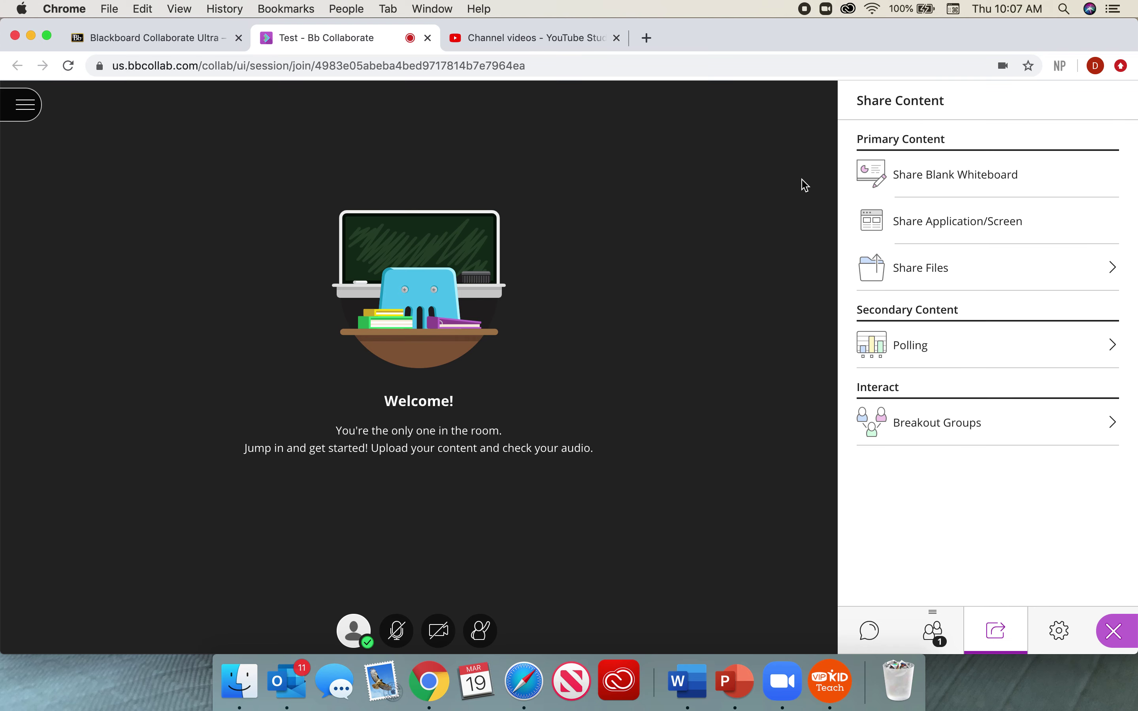
Step: Cancel the Color.pptx upload and add the Capsule Collection Project Rubric PDF from the Desktop to the session's files
left_click(921, 269)
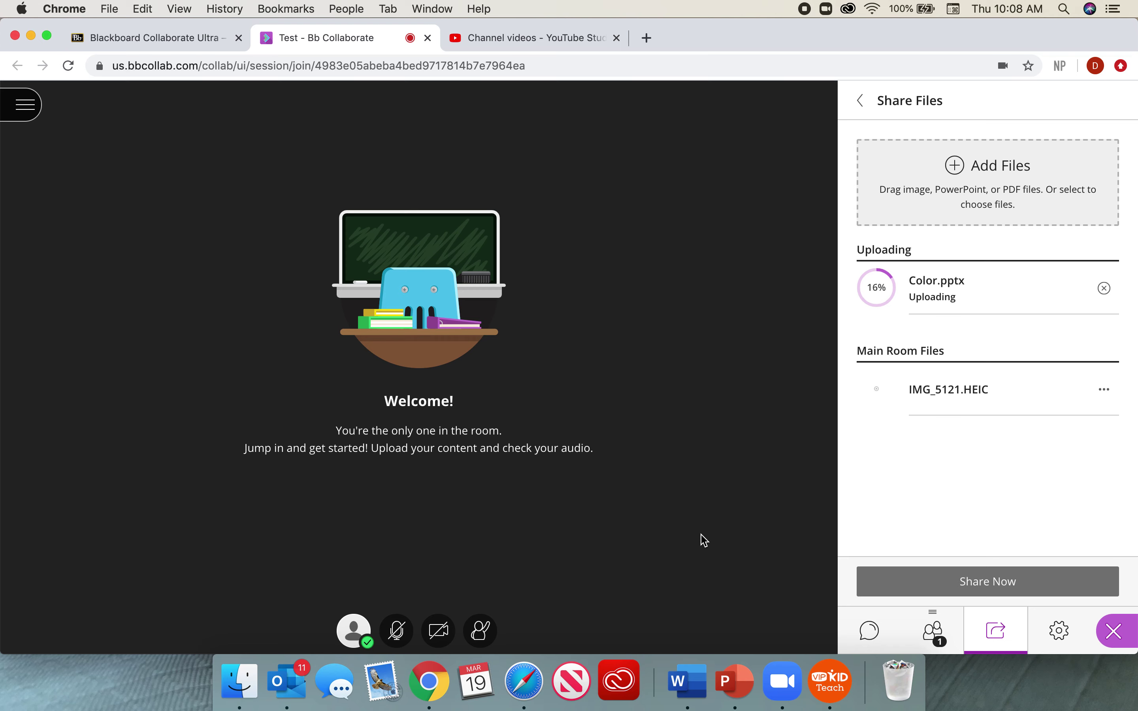
left_click(1104, 289)
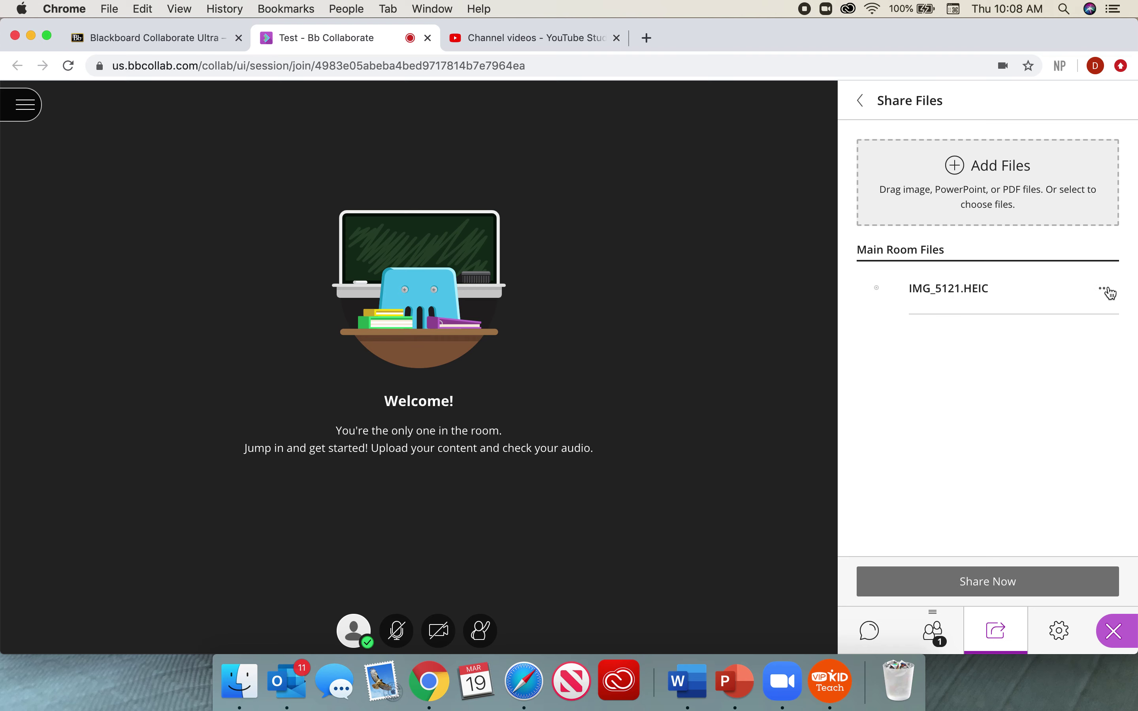
left_click(966, 162)
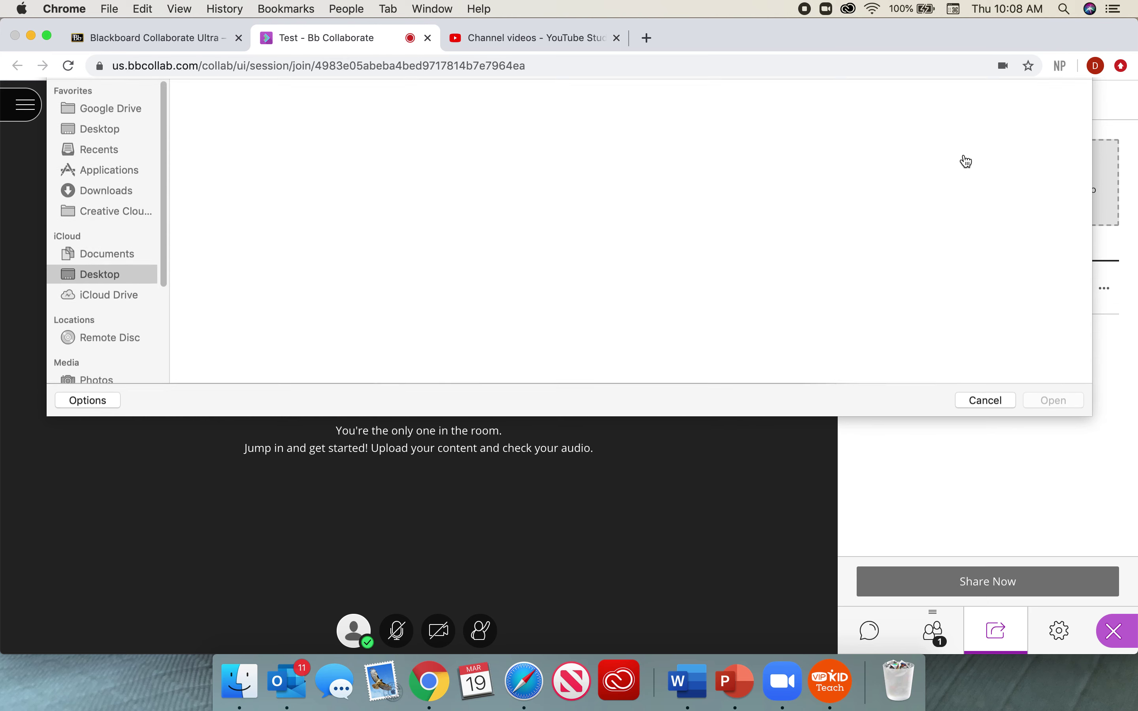
scroll(607, 334, "down", 5)
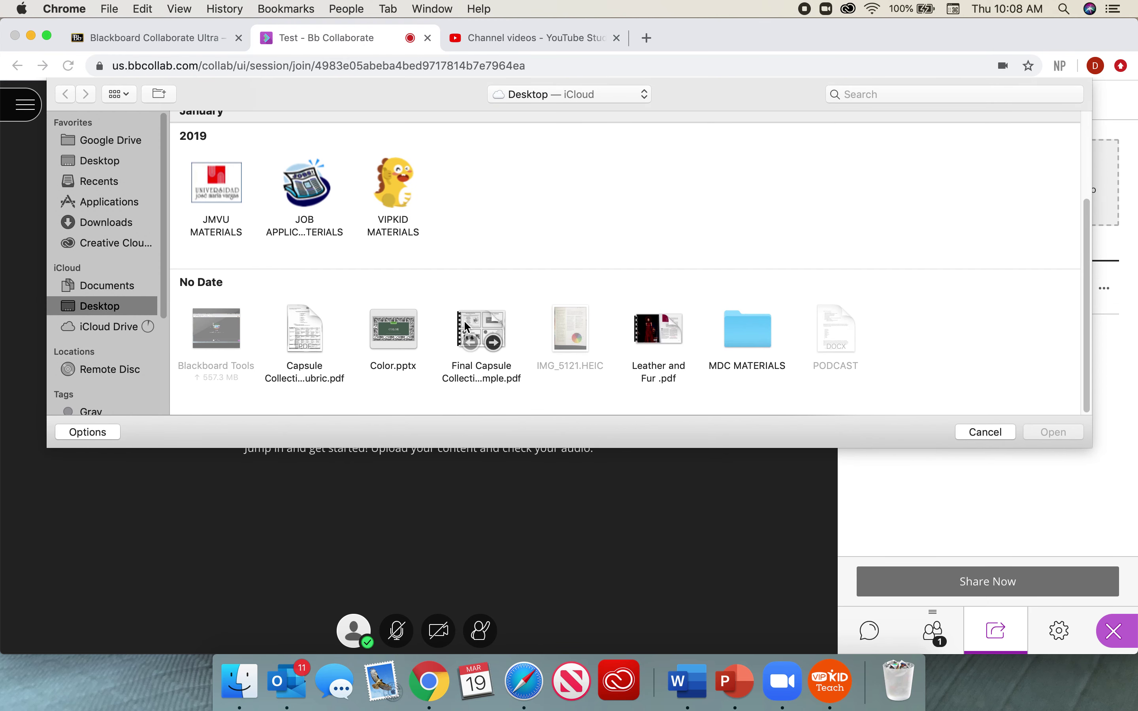
left_click(294, 320)
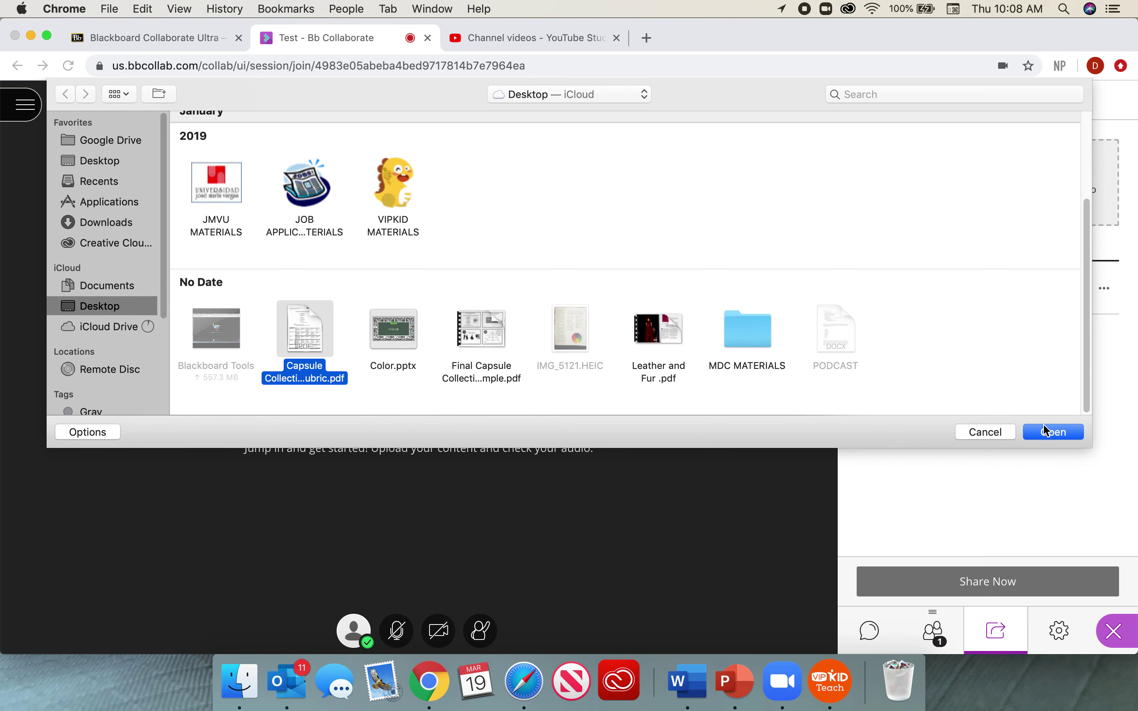
left_click(1053, 430)
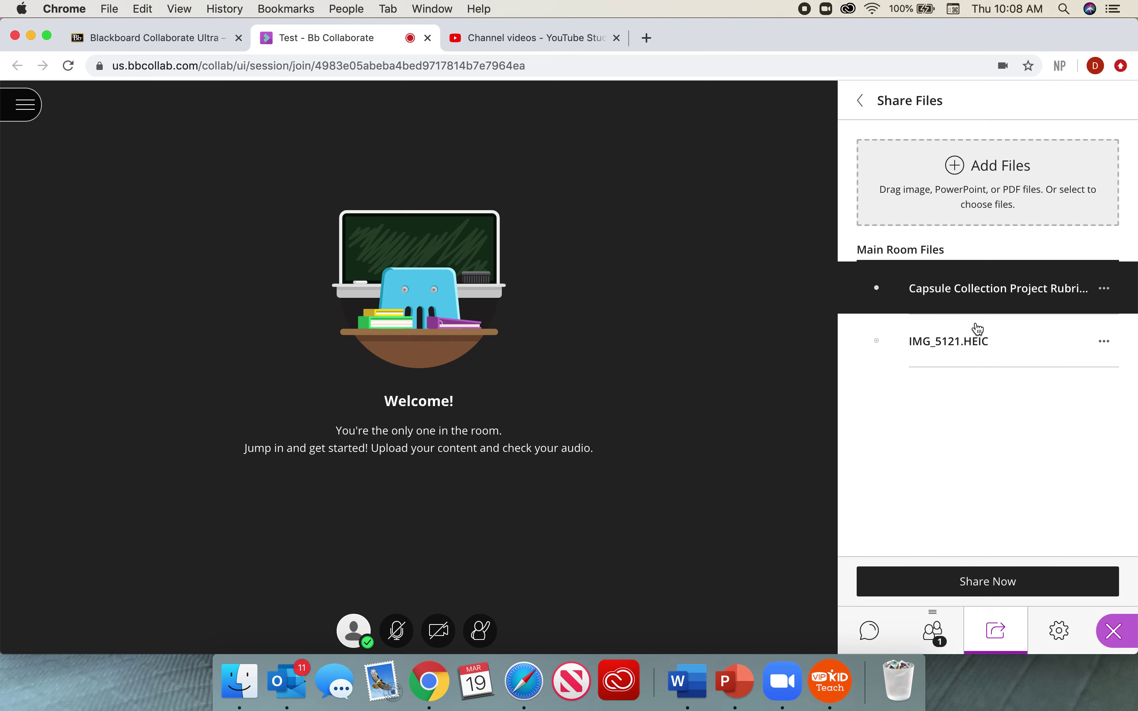
Step: Share Capsule Collection Project Rubric.pdf from the main room files with the session
left_click(973, 299)
left_click(974, 300)
left_click(1026, 585)
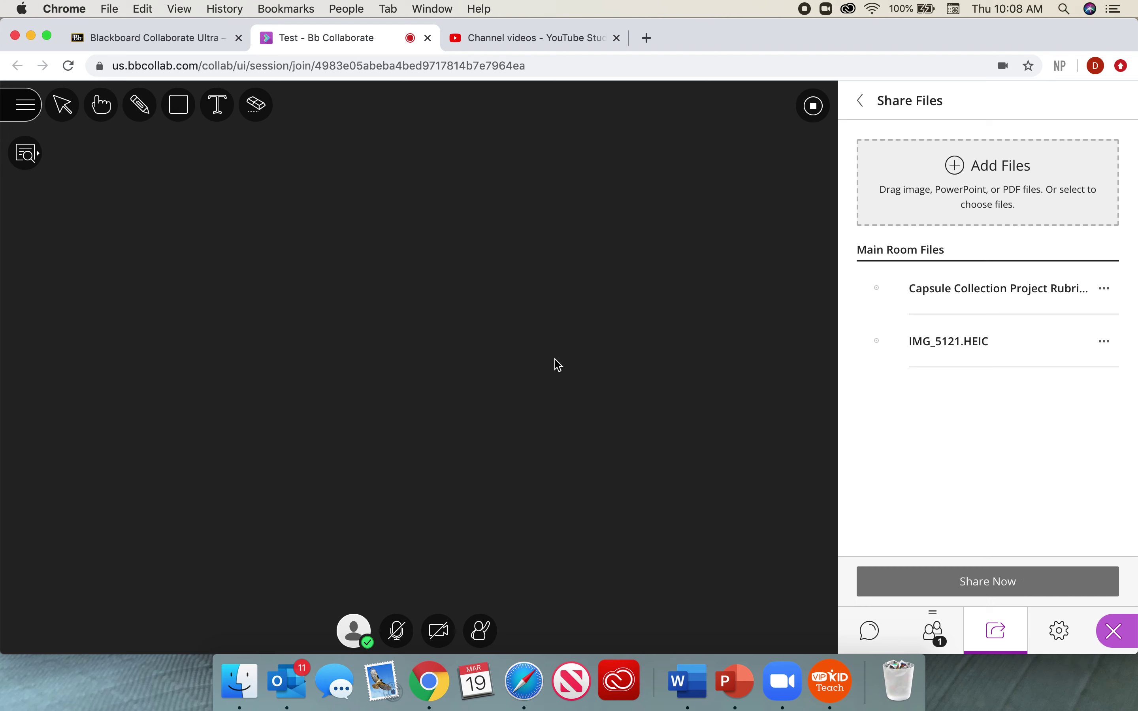
double_click(934, 282)
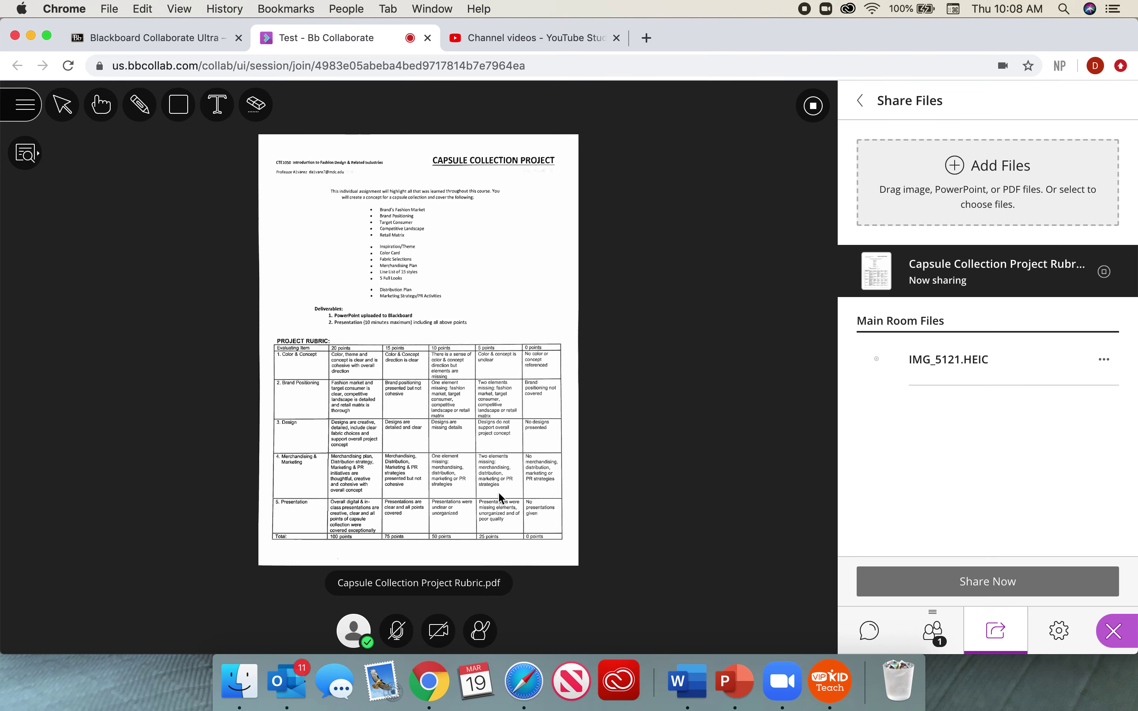
Step: Show the view controls and zoom in on the shared rubric until the page fills the content area's width
left_click(26, 153)
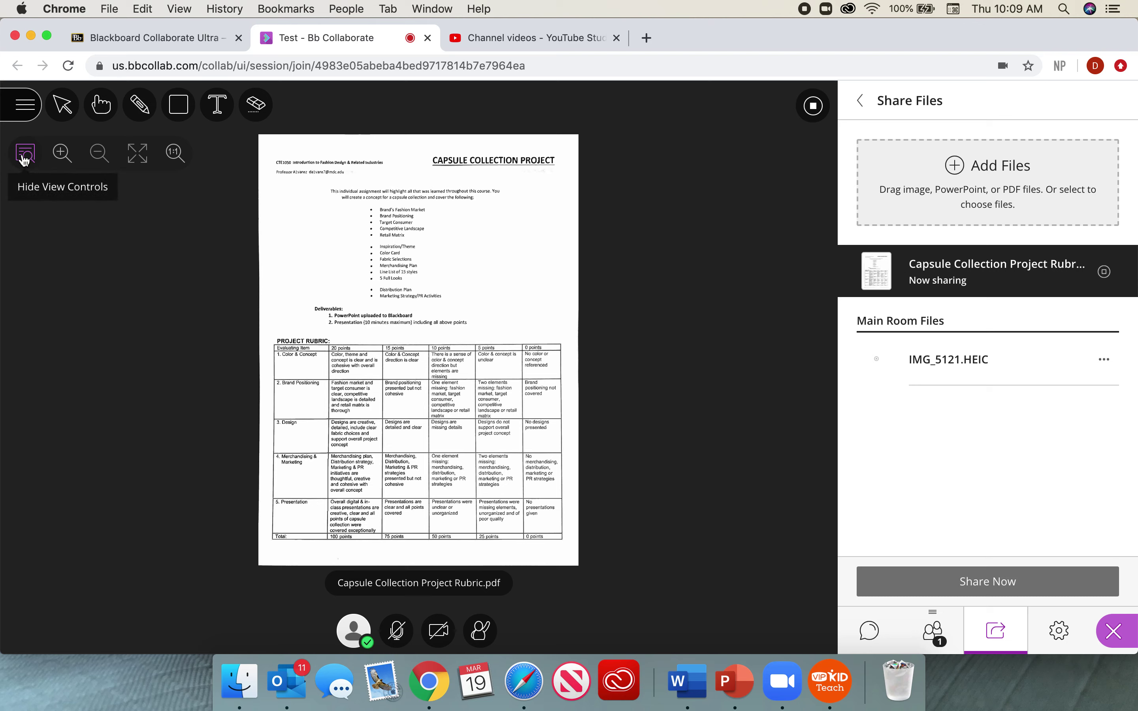
left_click(22, 158)
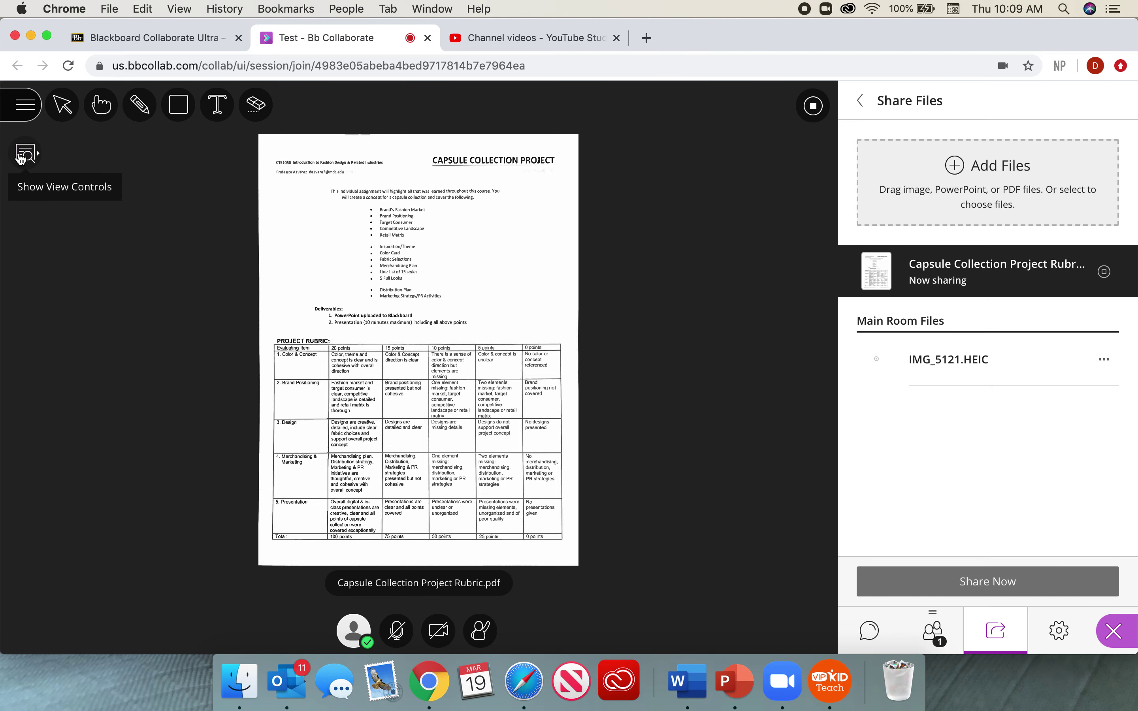
left_click(21, 158)
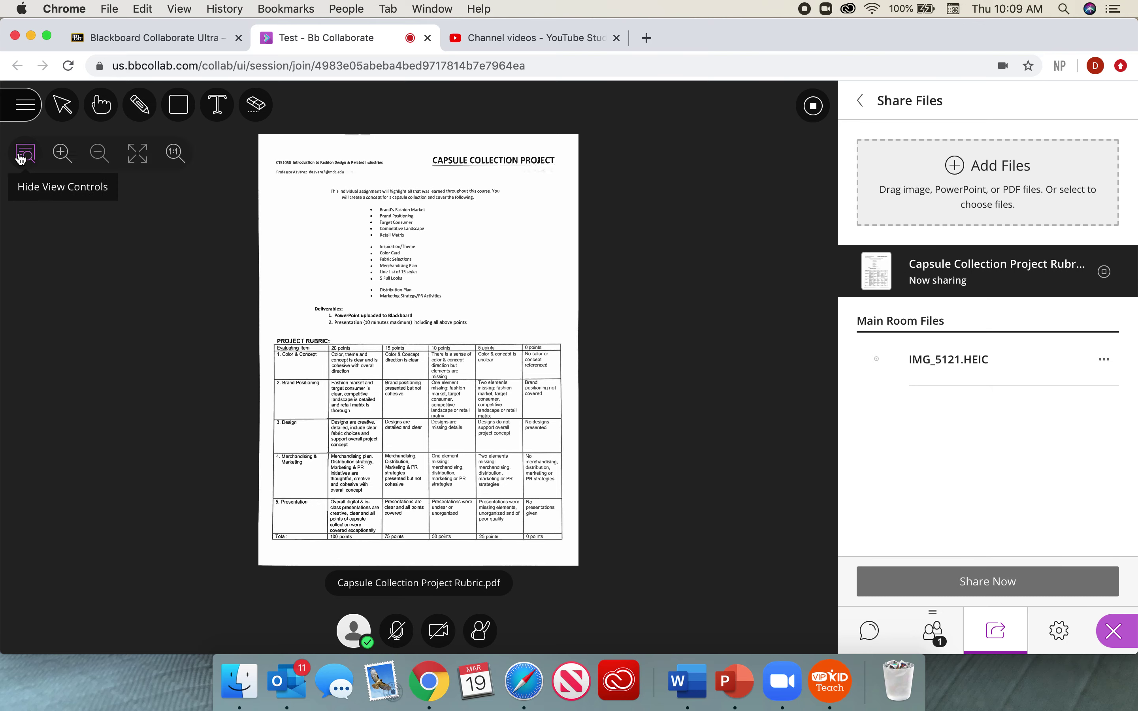
left_click(66, 160)
left_click(65, 160)
left_click(65, 159)
left_click(65, 159)
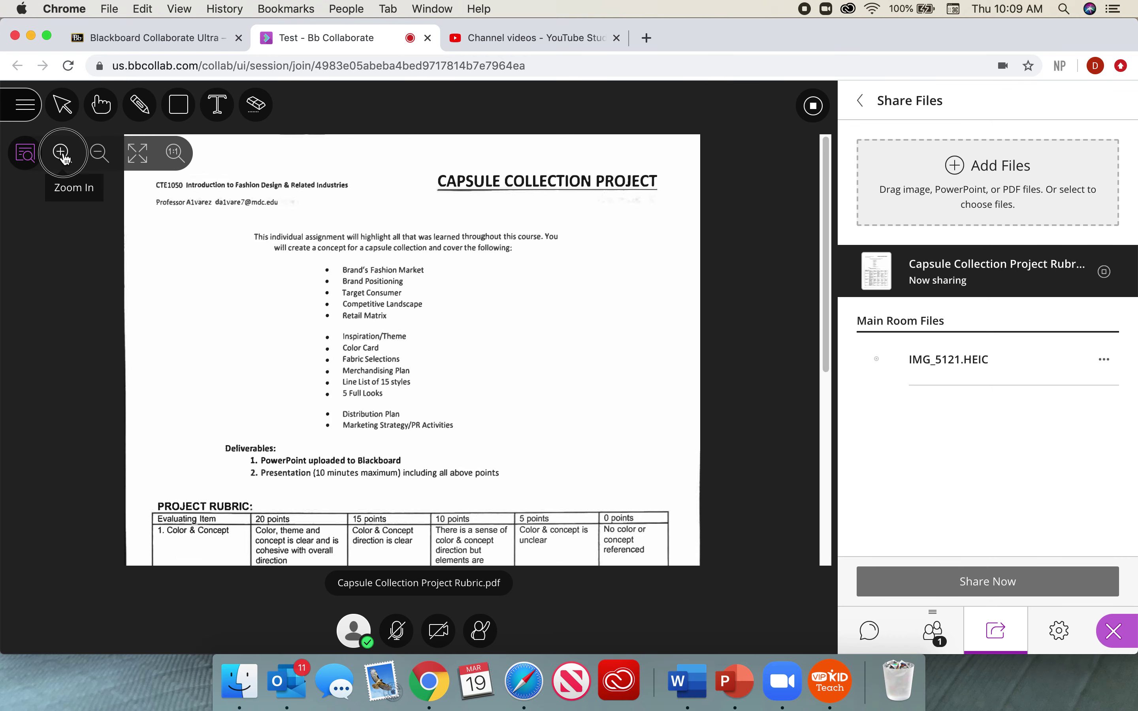
left_click(65, 158)
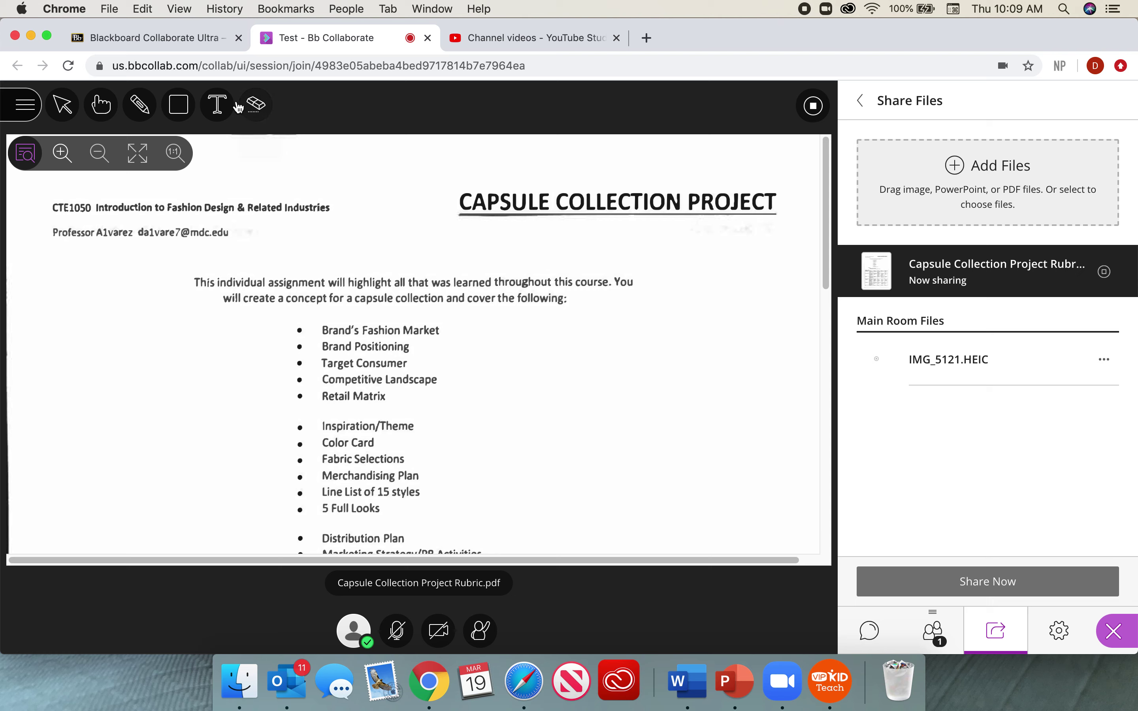
Step: Annotate the shared rubric with the text "Hello" and a blue freehand circle around the first group of bullet points
left_click(217, 104)
left_click(551, 355)
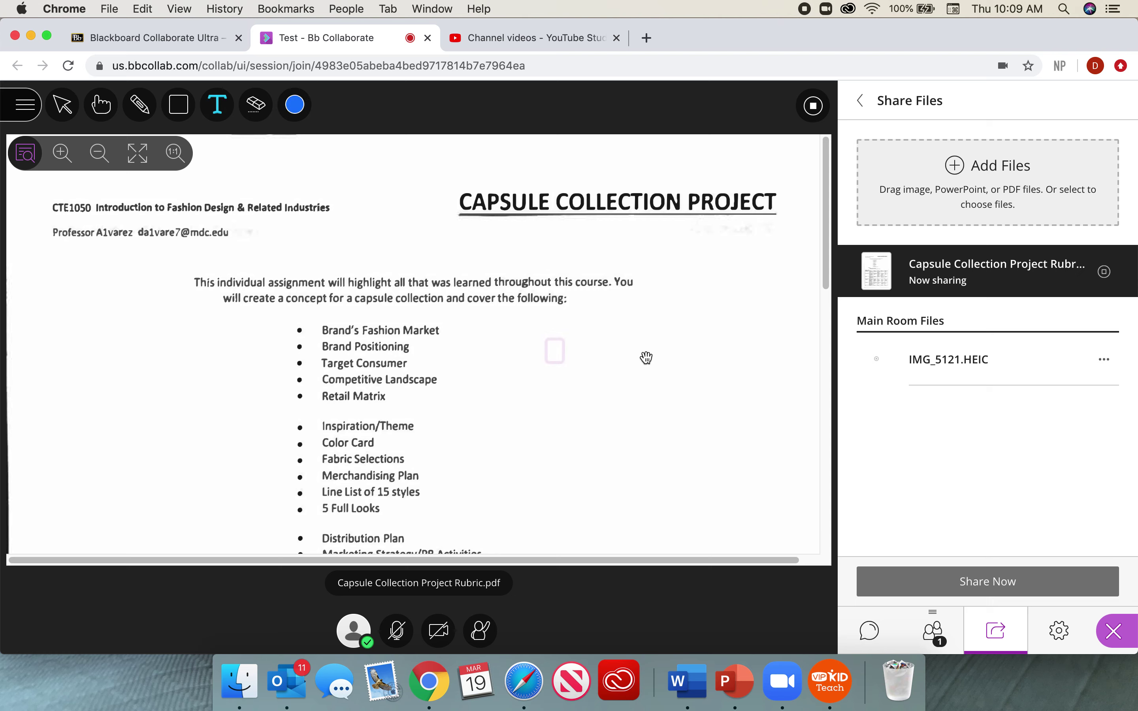
type("Hello")
left_click(151, 113)
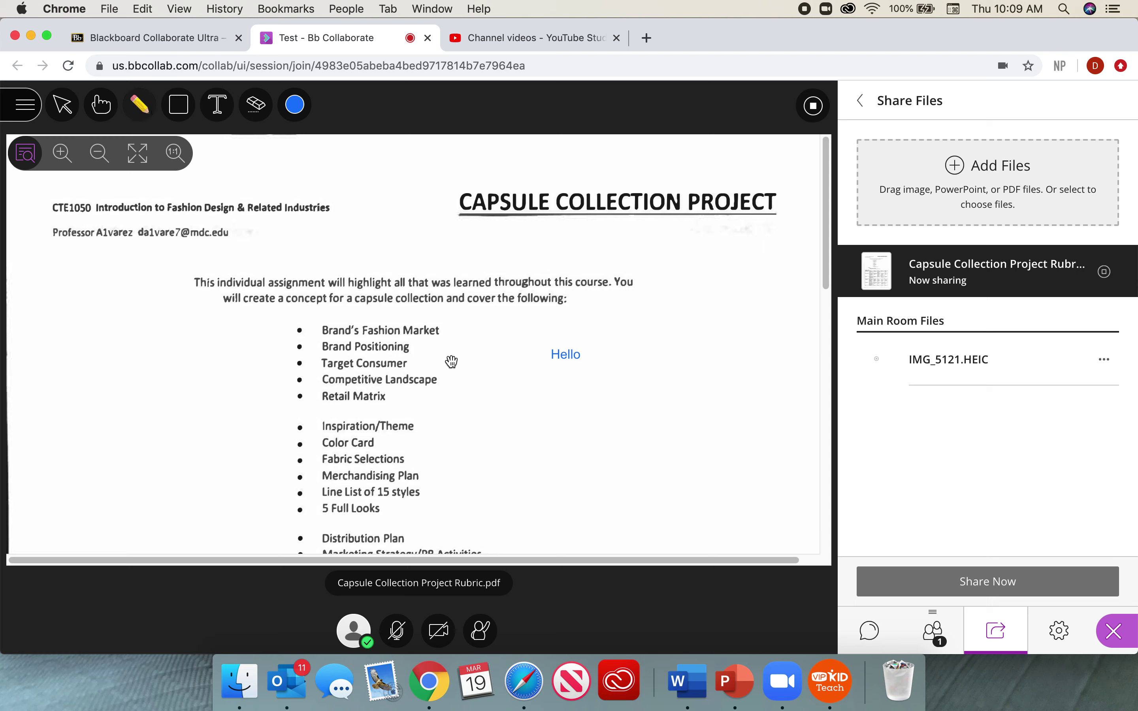
mouse_move(458, 338)
left_mouse_down()
mouse_move(324, 337)
mouse_move(482, 376)
mouse_move(436, 326)
left_mouse_up()
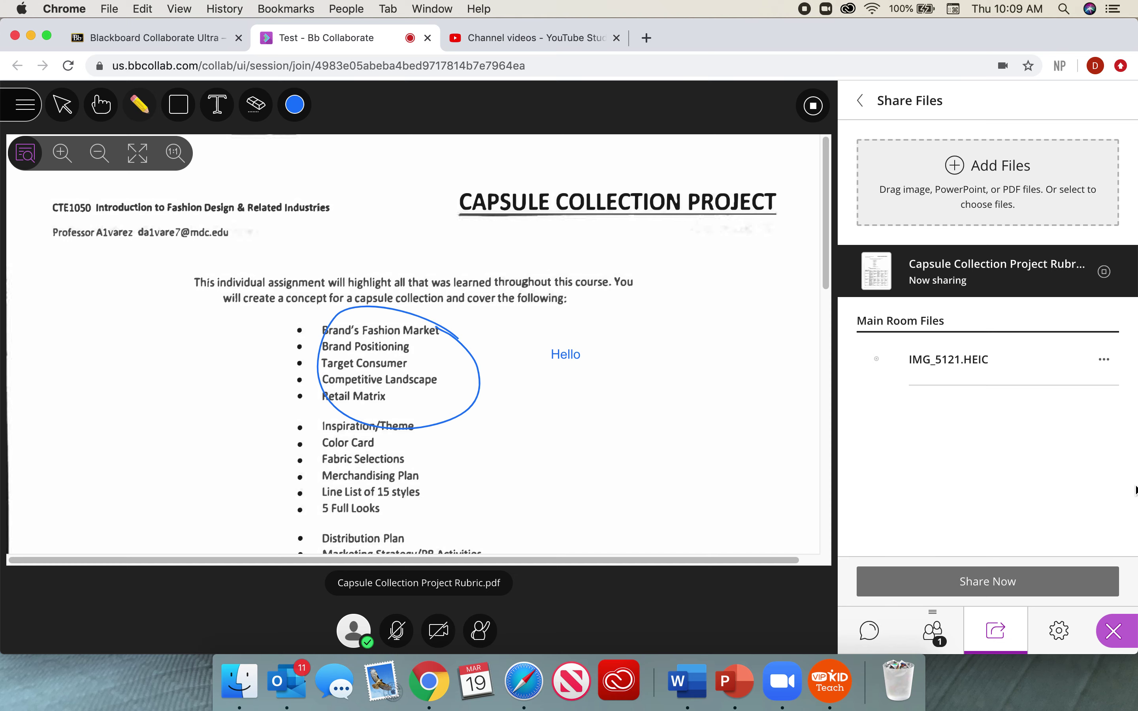
Step: Return to the Share Content options and share a blank whiteboard in place of the rubric
left_click(872, 106)
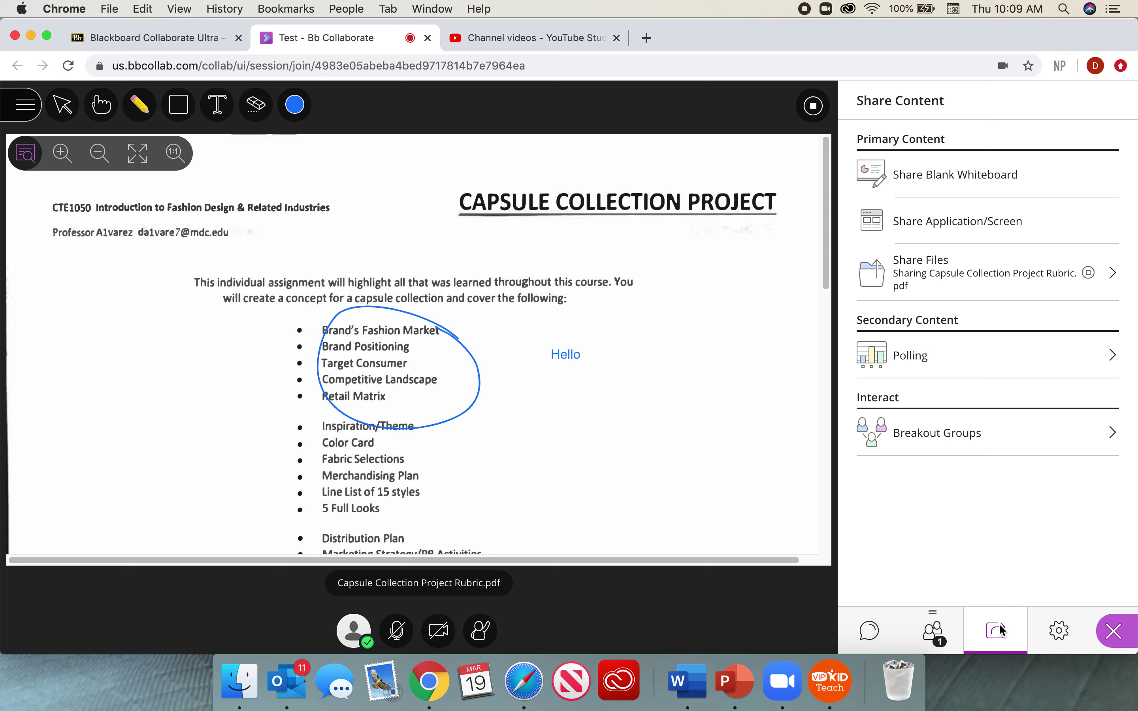
left_click(915, 179)
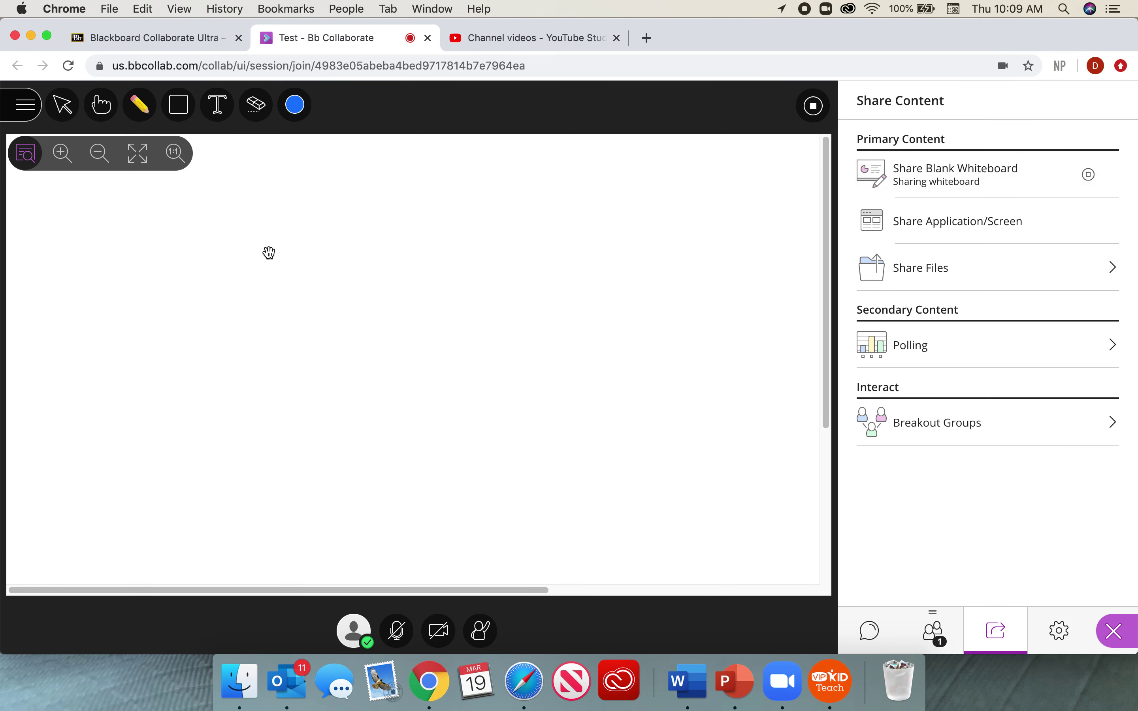
Step: Review the entire-screen sharing choices and the list of main room files without sharing either
left_click(918, 234)
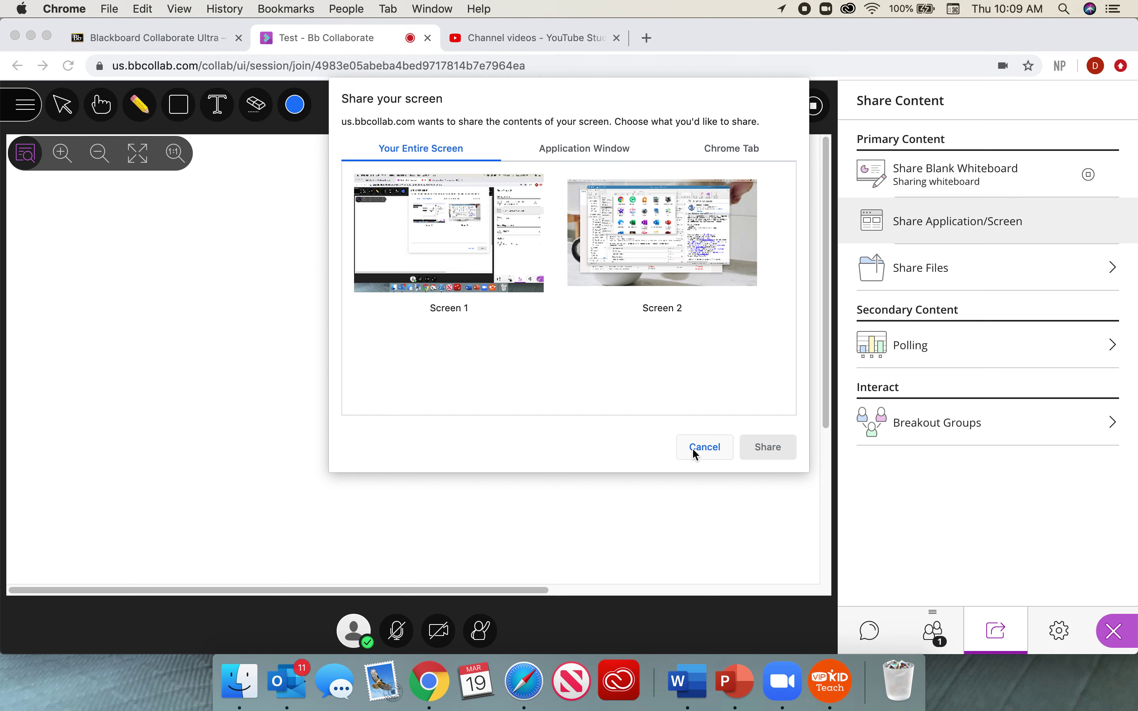
left_click(695, 448)
left_click(910, 267)
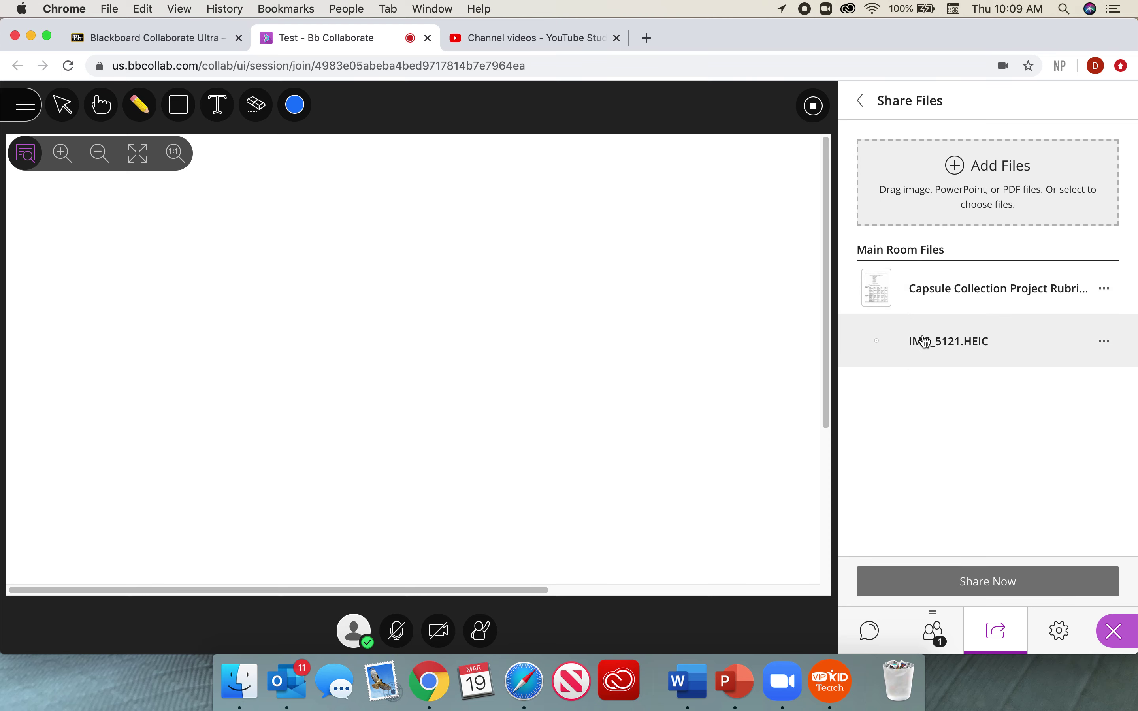
left_click(862, 100)
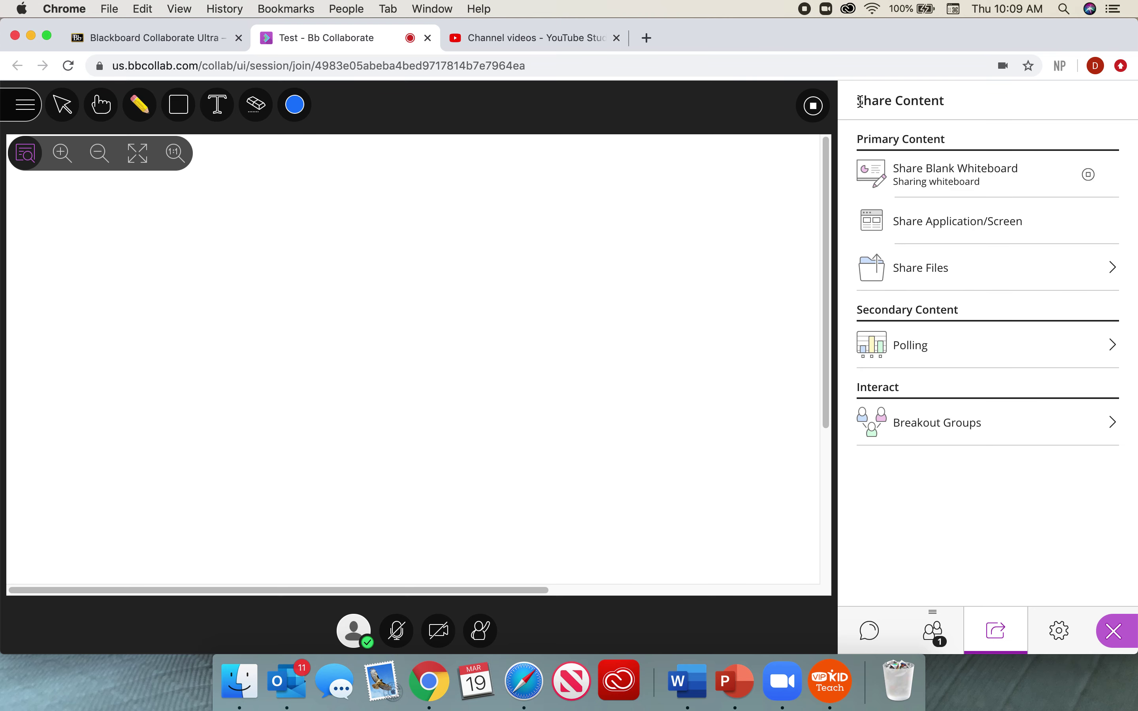
Step: Review the poll types and the Breakout Groups setup without starting a poll or any groups
left_click(904, 332)
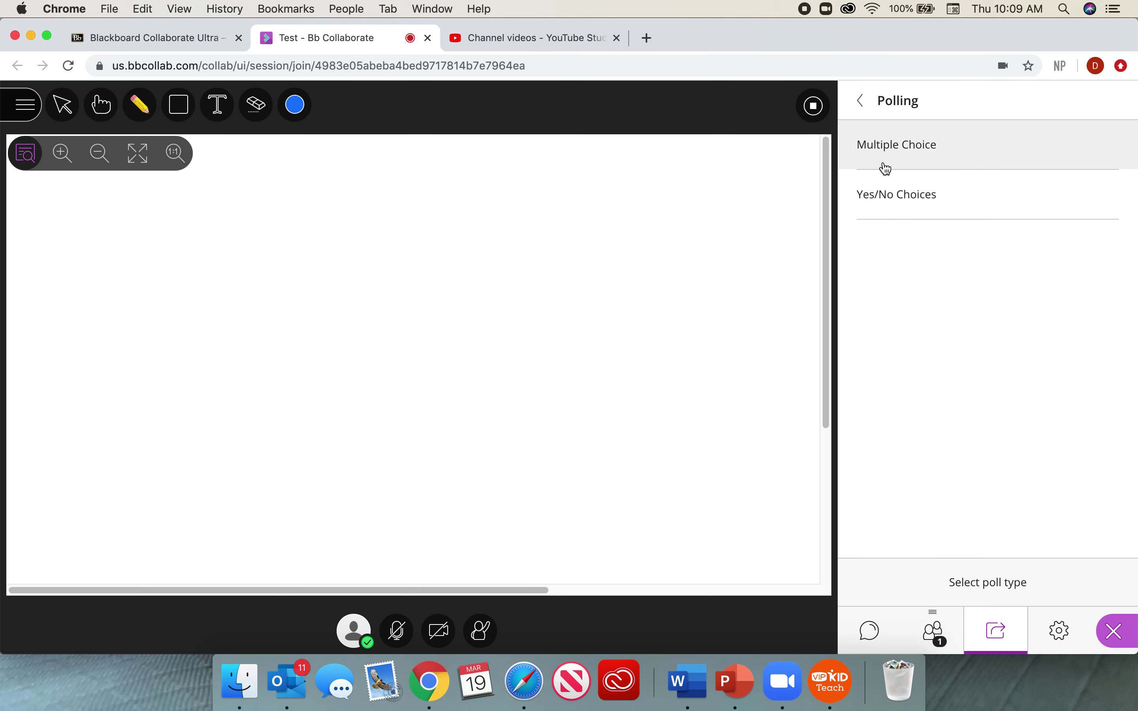
left_click(867, 102)
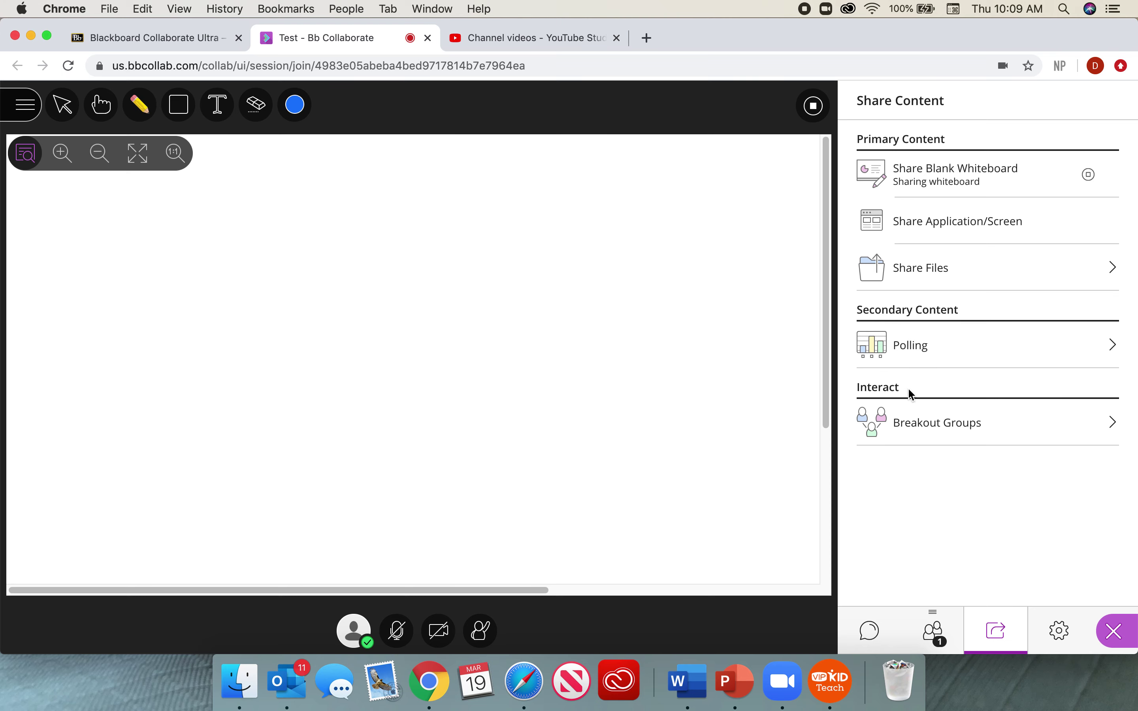
left_click(913, 421)
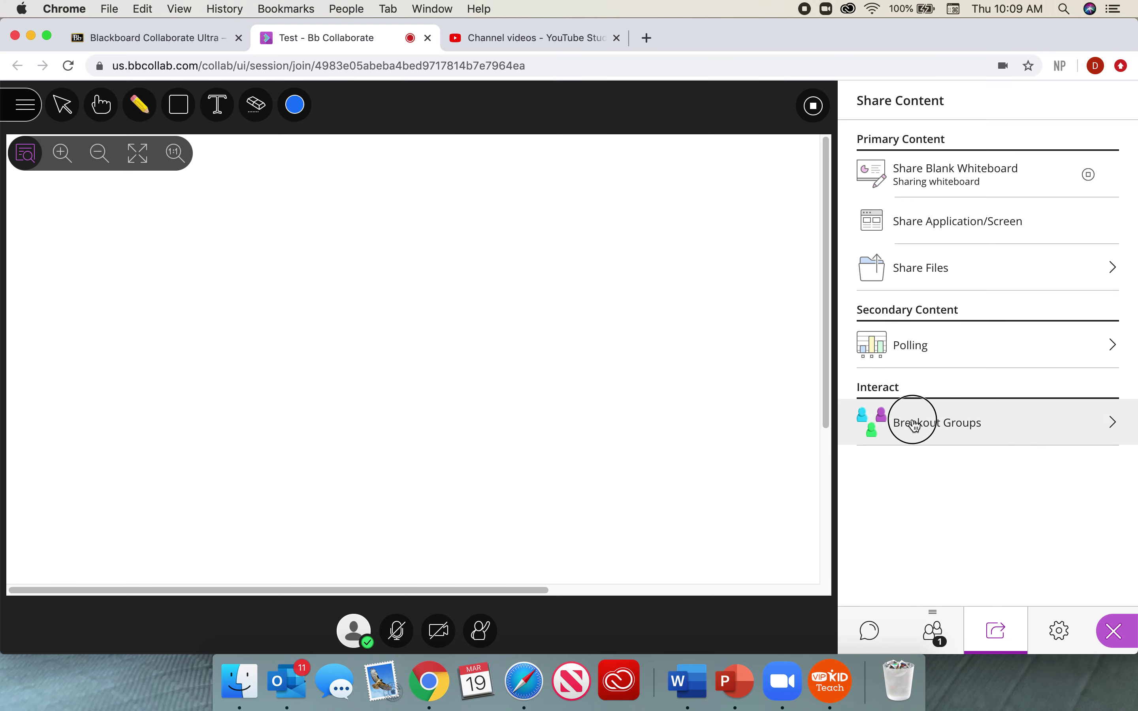
scroll(938, 435, "down", 2)
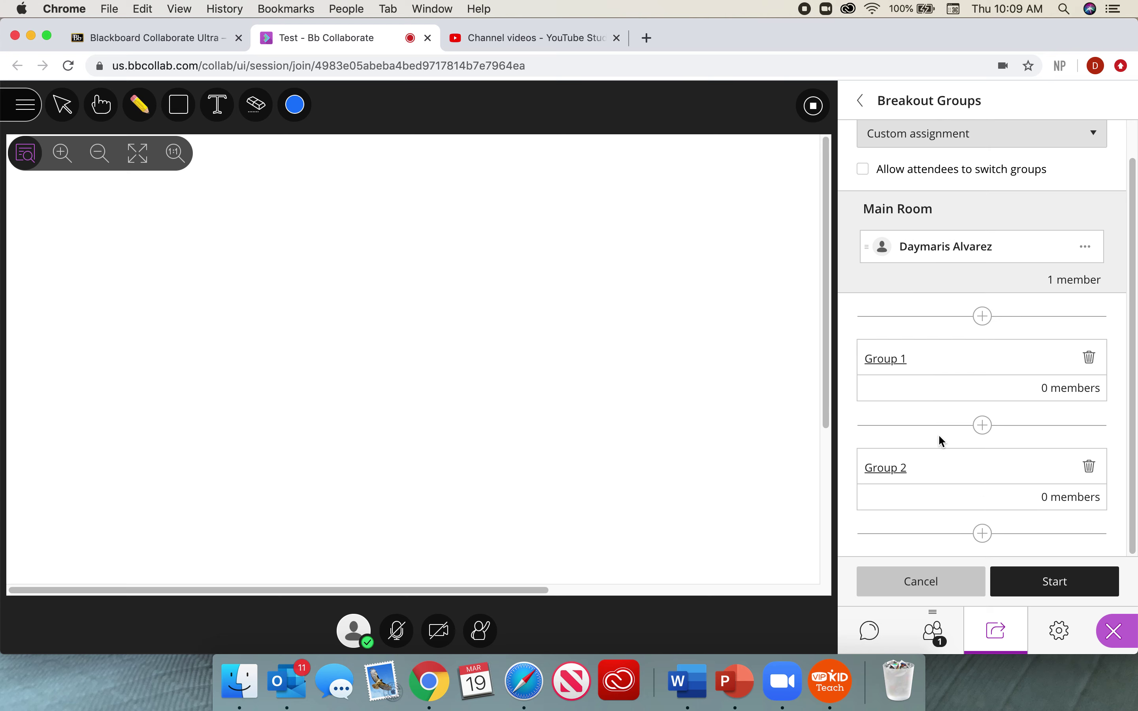
scroll(938, 434, "up", 2)
scroll(938, 435, "down", 2)
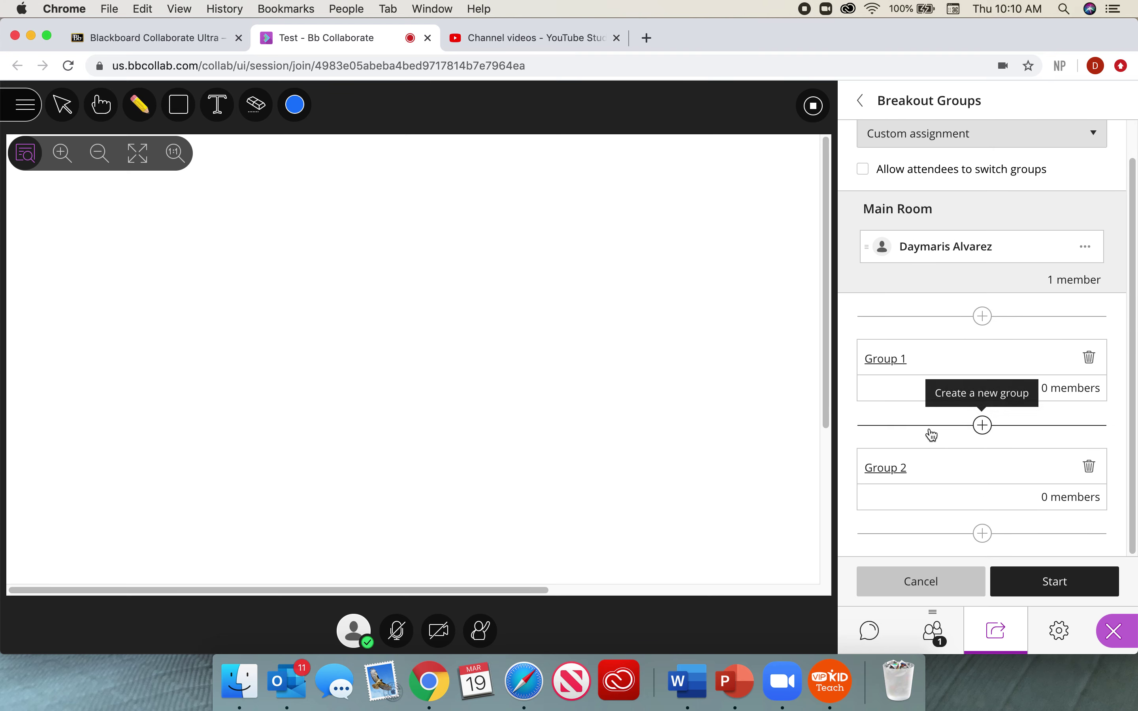
left_click(878, 583)
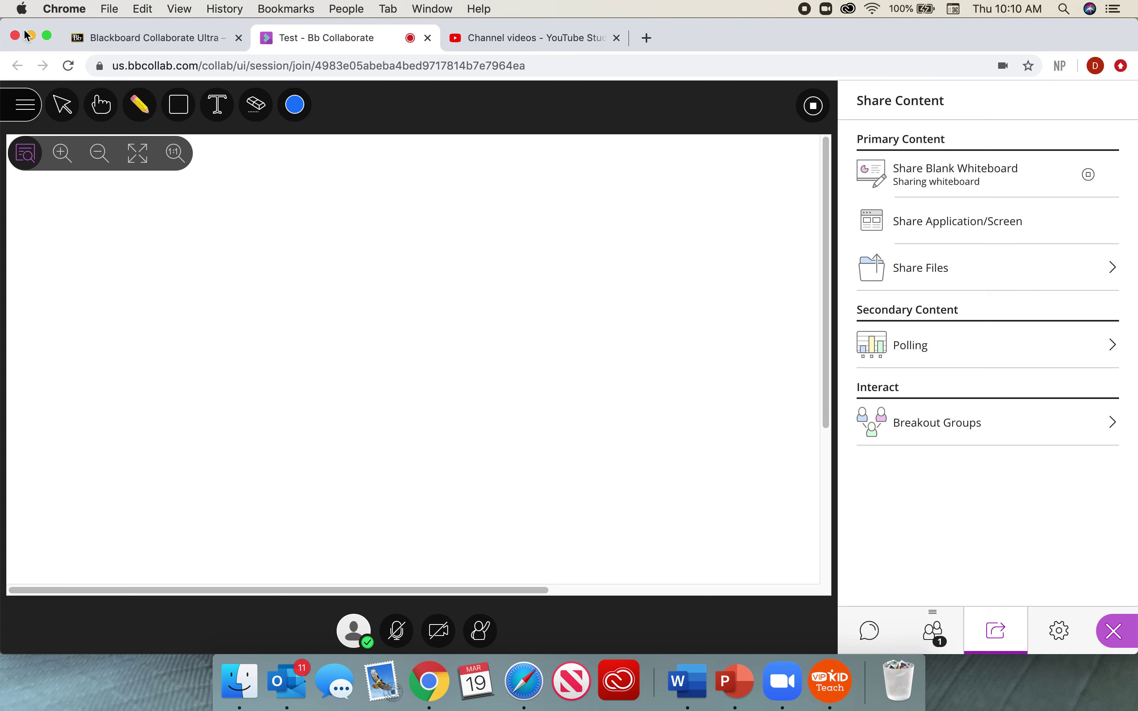
Step: Start recording the session and share the webcam video from its preview
left_click(25, 108)
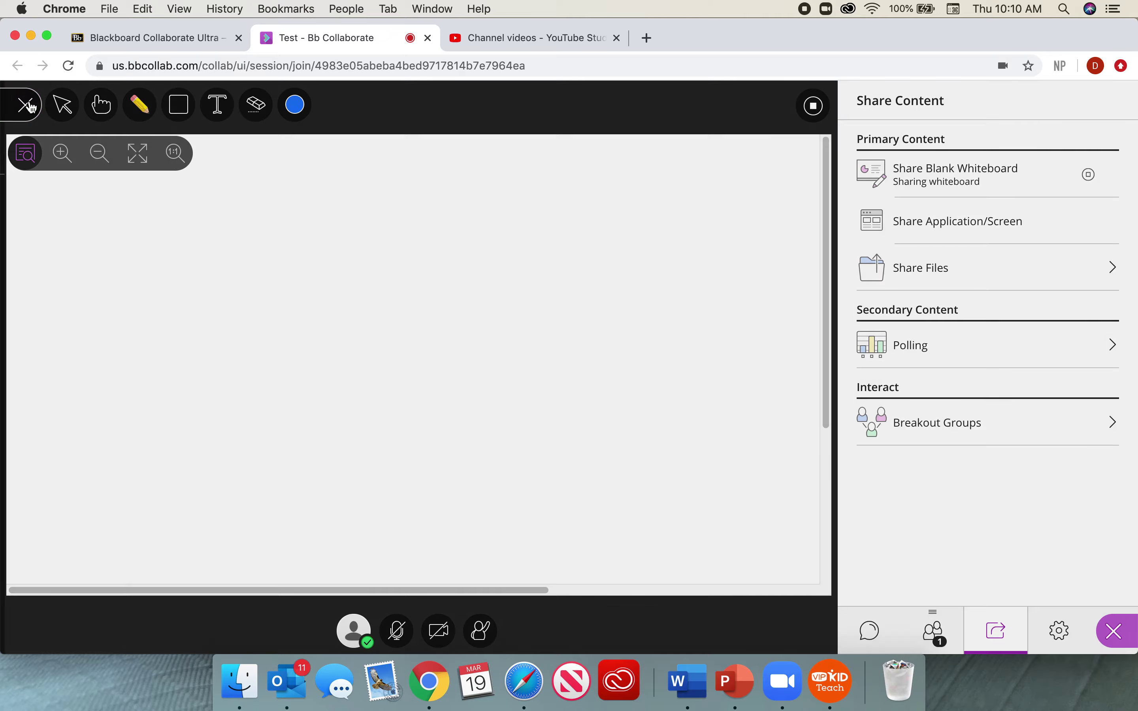
left_click(93, 200)
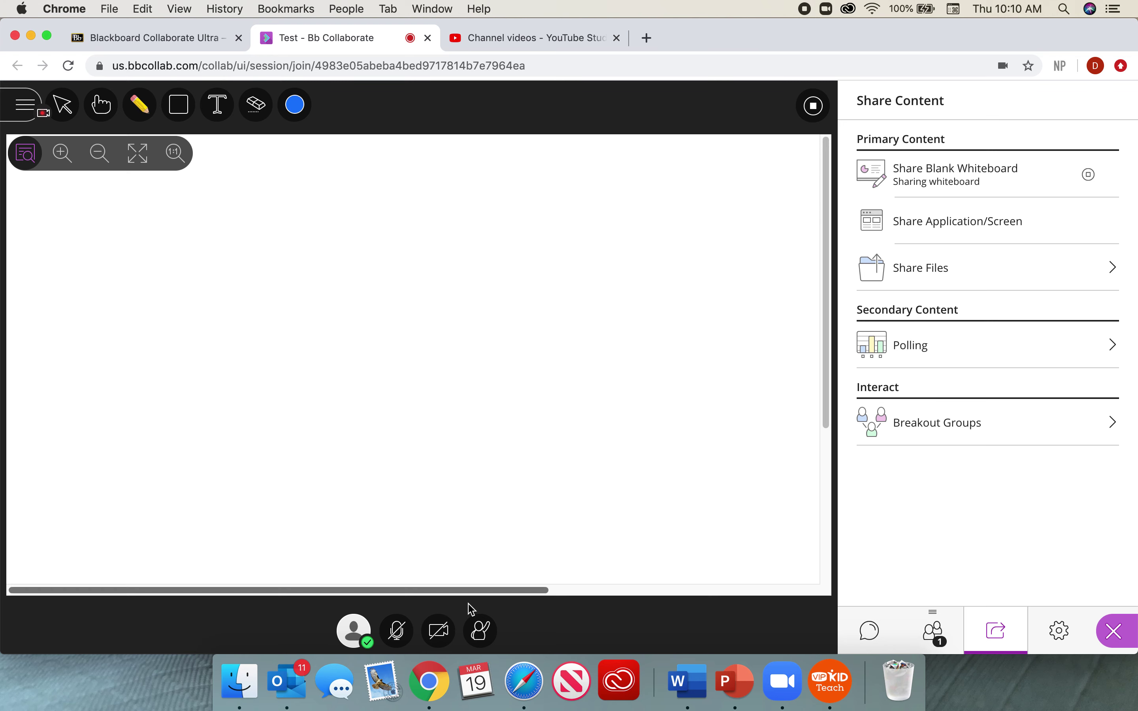
left_click(440, 631)
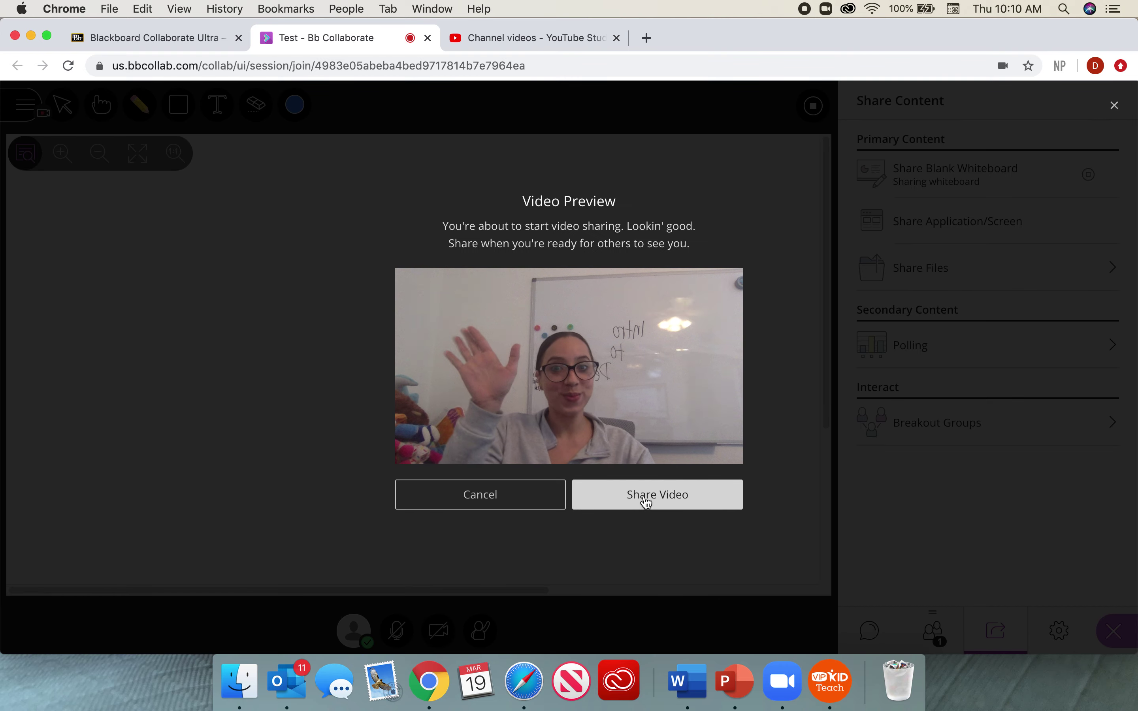
left_click(646, 502)
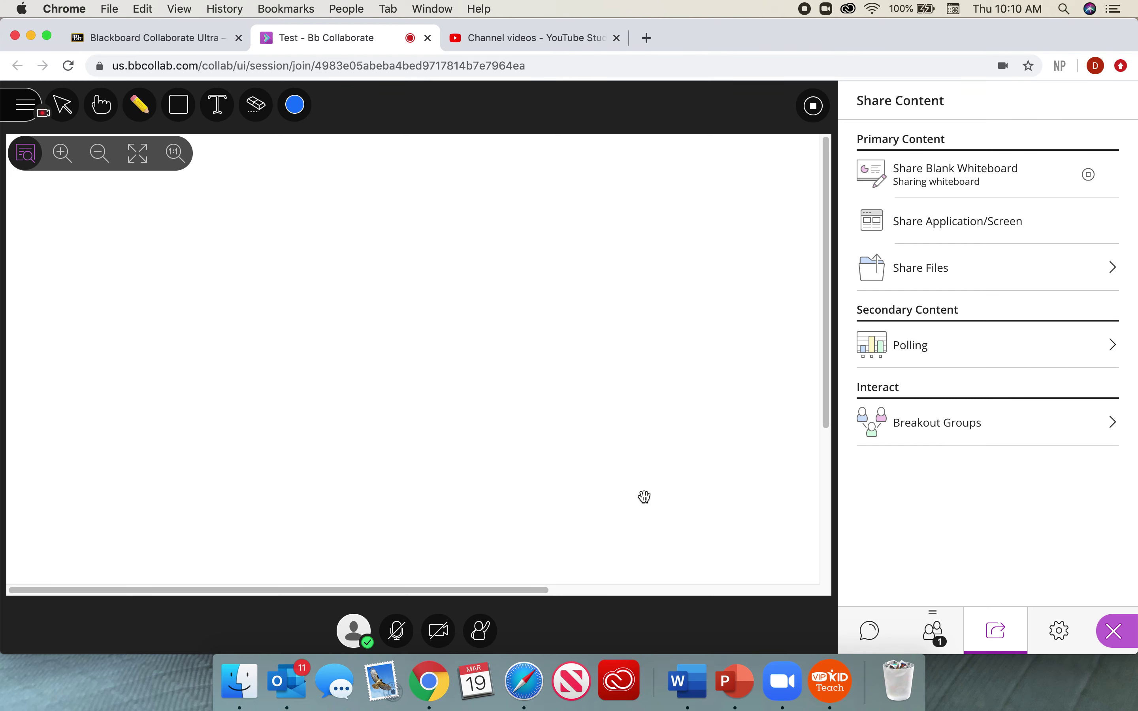